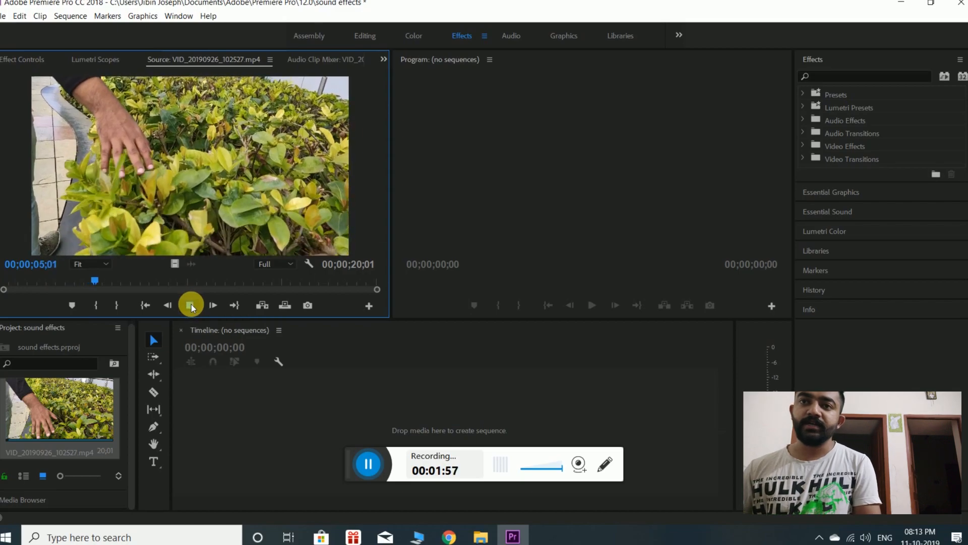
- Mark the source clip's Out point at 00;00;05;02, and create a new sequence from the trimmed clip
click(122, 310)
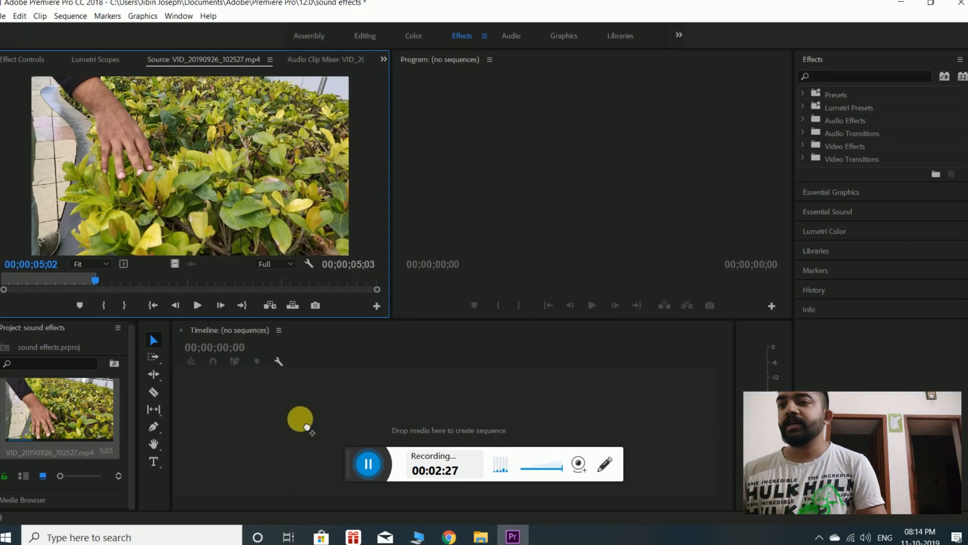
drag(298, 420, 300, 421)
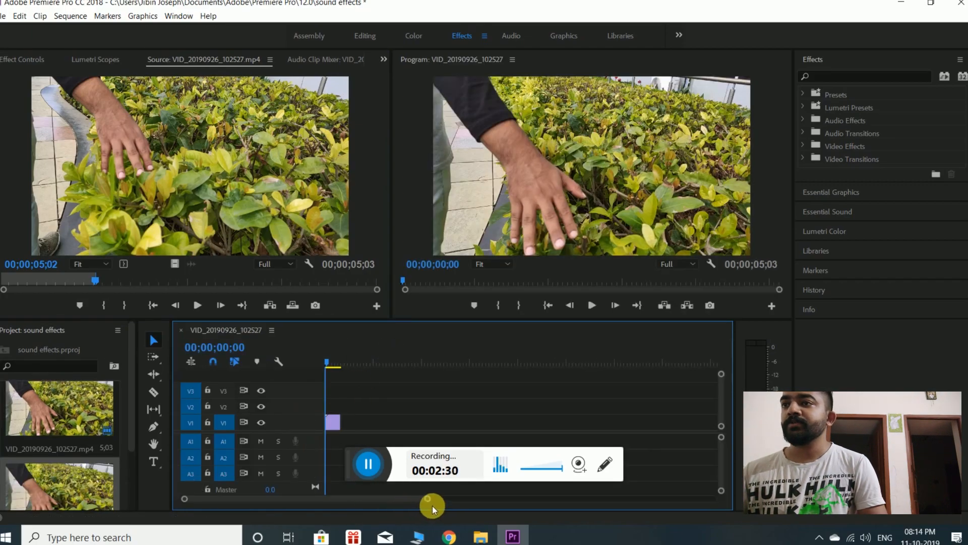
drag(431, 503, 393, 505)
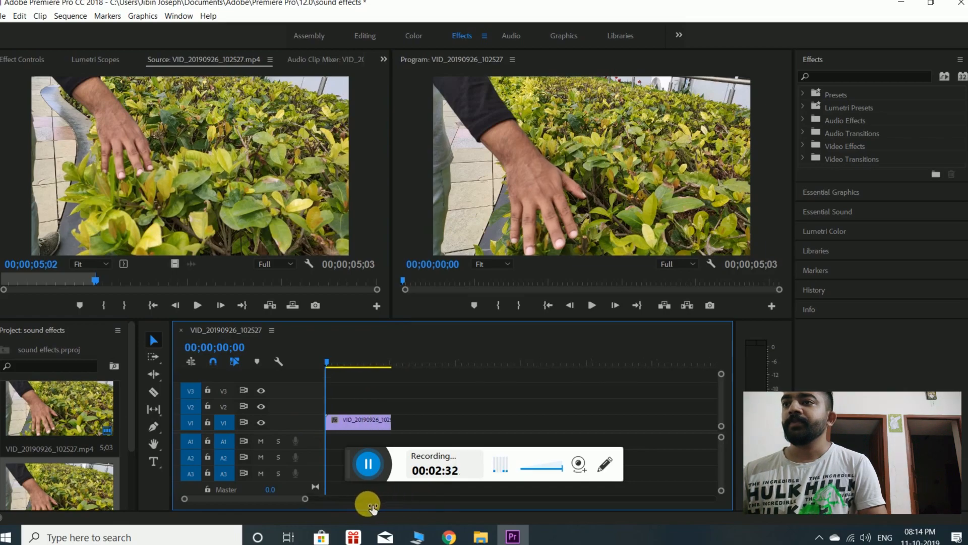
click(591, 305)
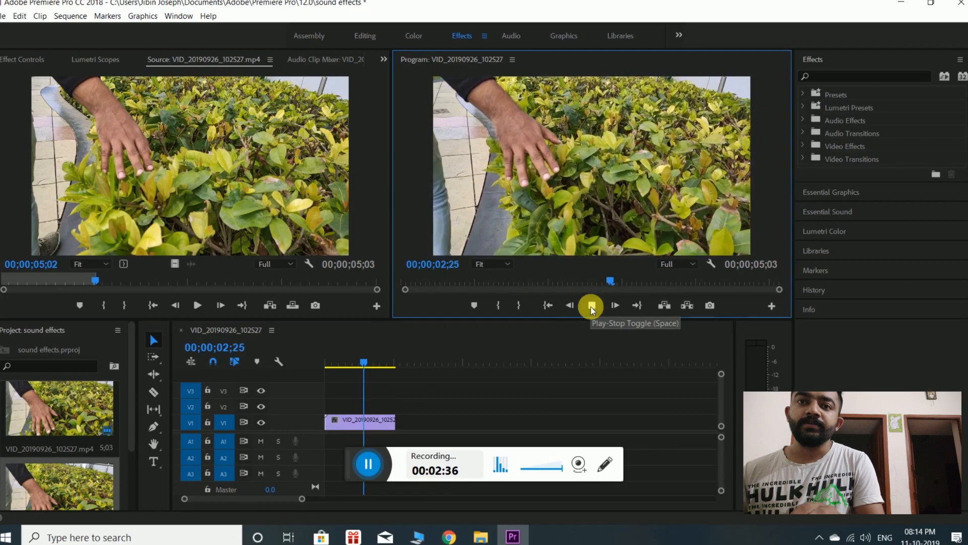
click(591, 306)
- Start a media import and browse Local Disk (E:) to the Effects folder under royality free > Royslity free music
click(4, 15)
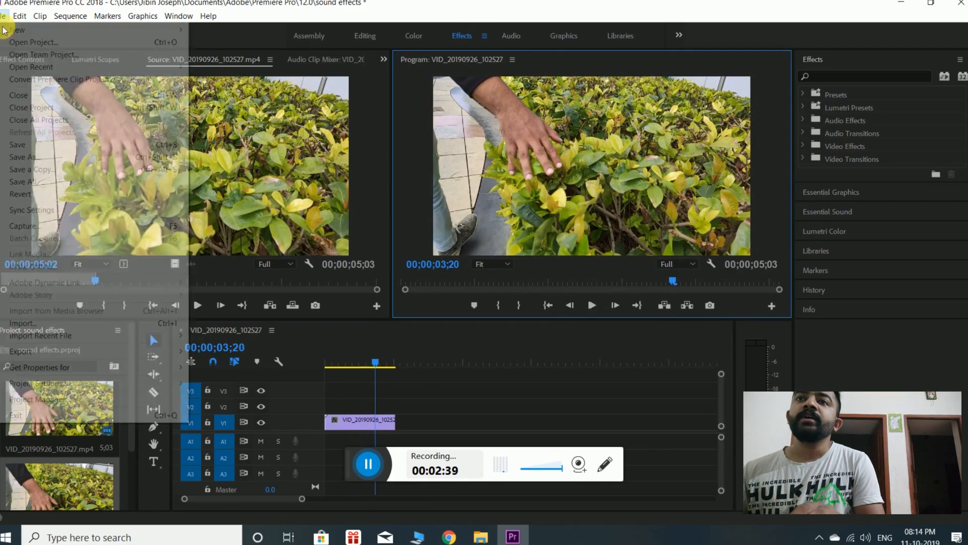
click(31, 323)
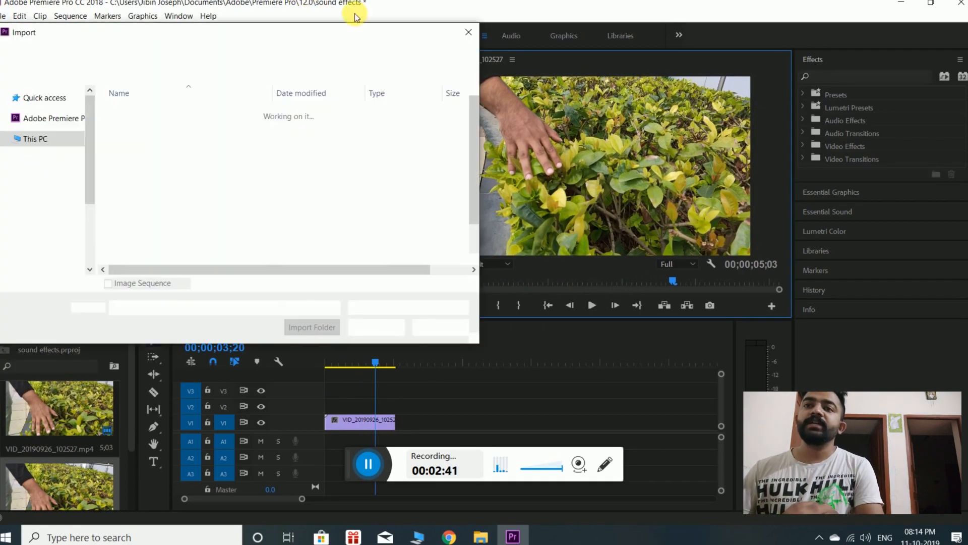
click(179, 54)
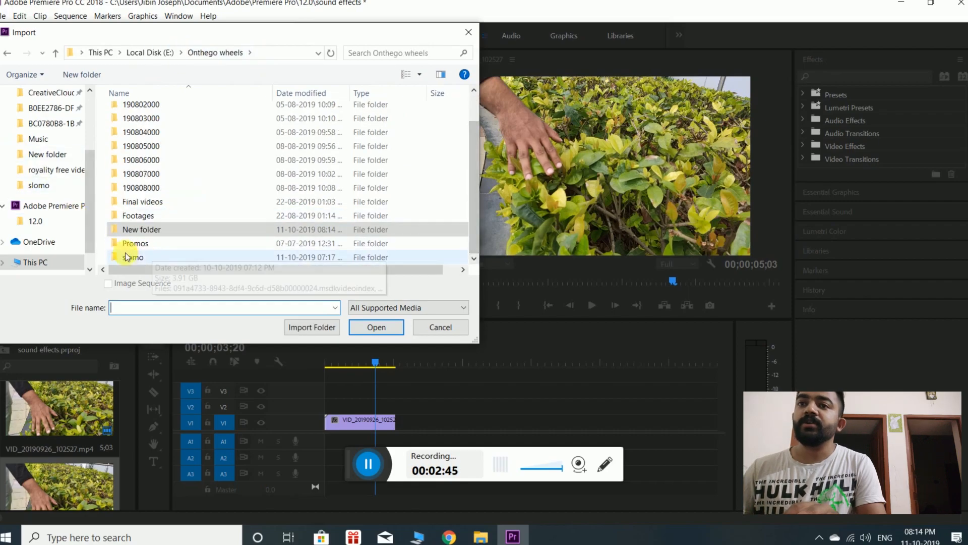
click(160, 56)
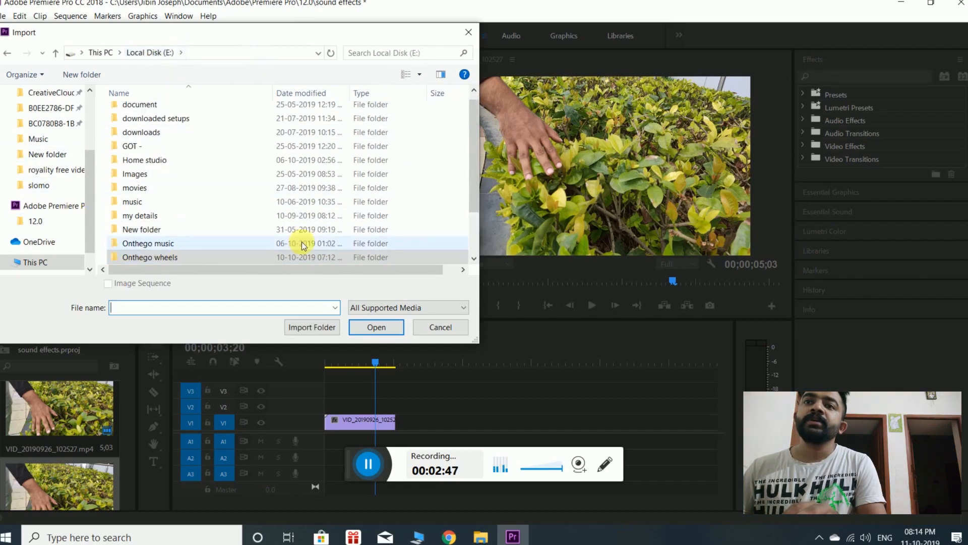
scroll(113, 211, down, 2)
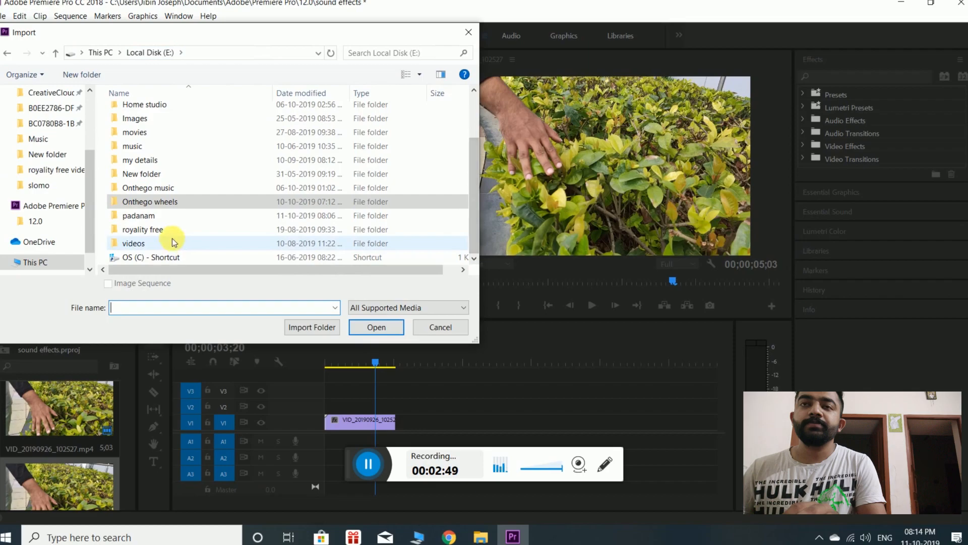
click(156, 229)
key(Return)
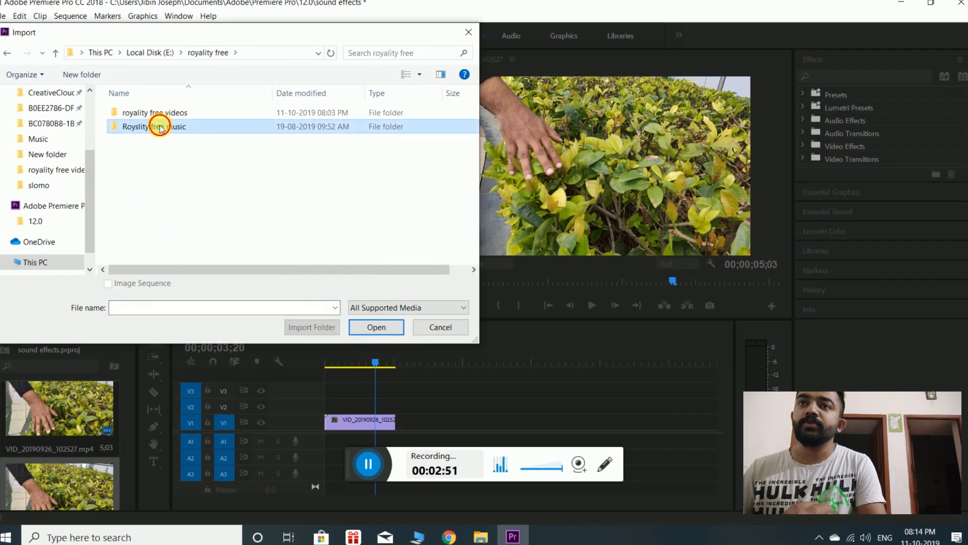
double_click(154, 126)
click(158, 115)
double_click(158, 118)
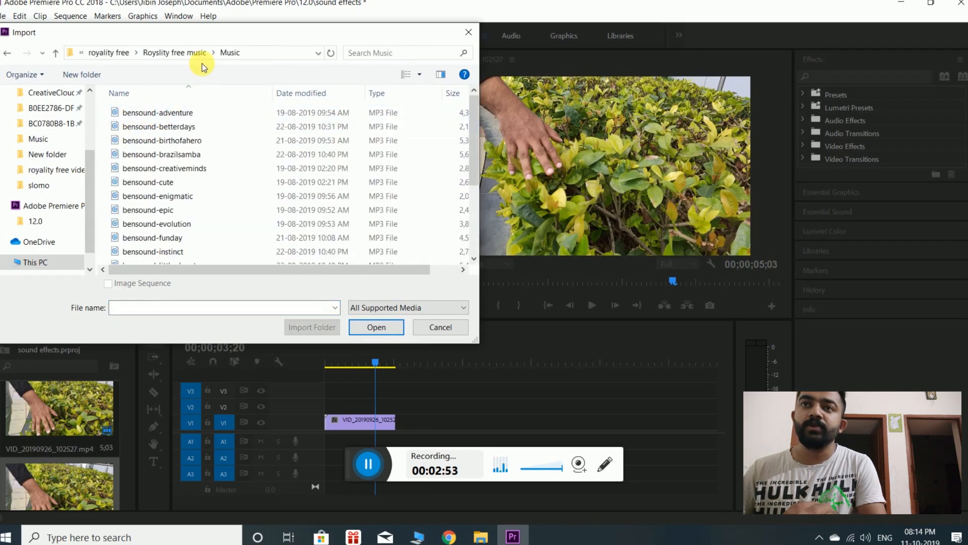
click(171, 55)
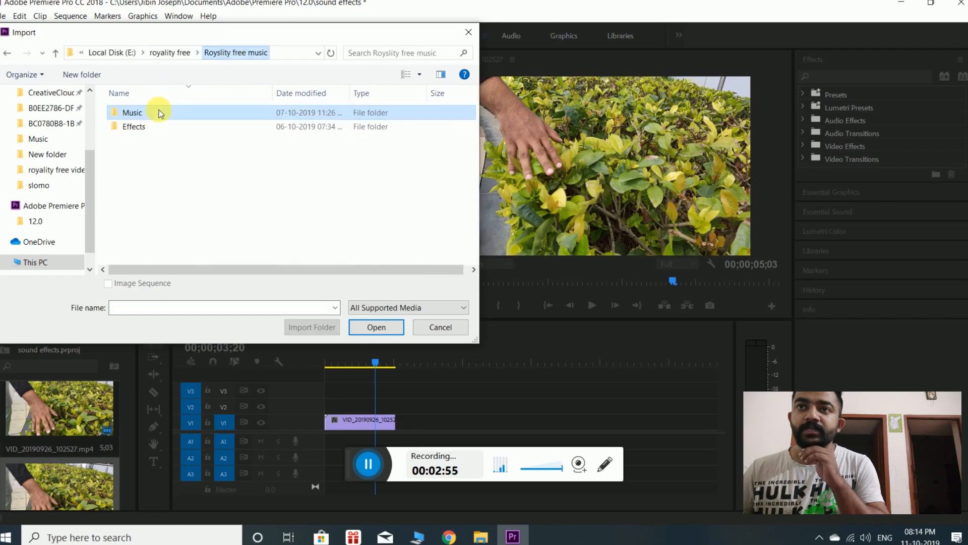
double_click(147, 126)
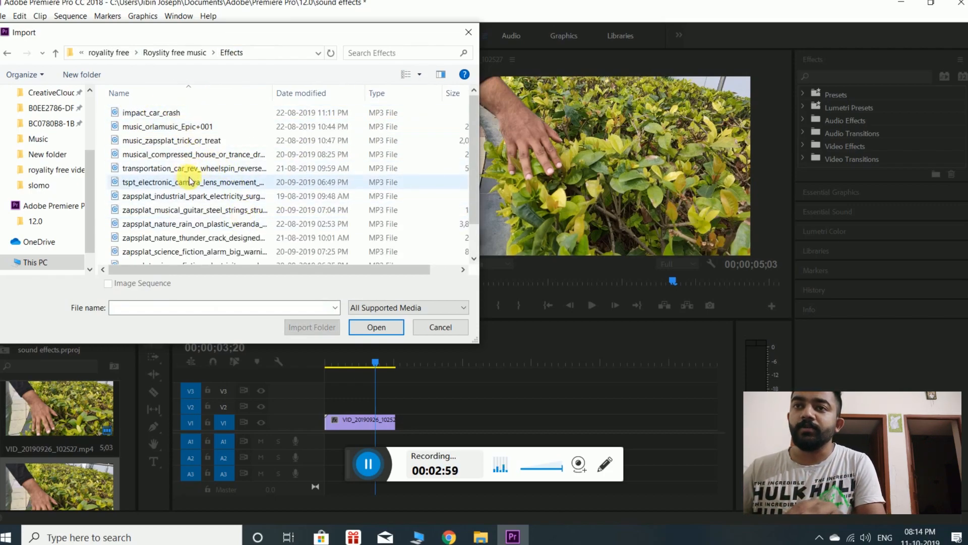
- Import the sound file zapsplat_nature_thunder_crack_designed_003_31230 into the project
click(189, 222)
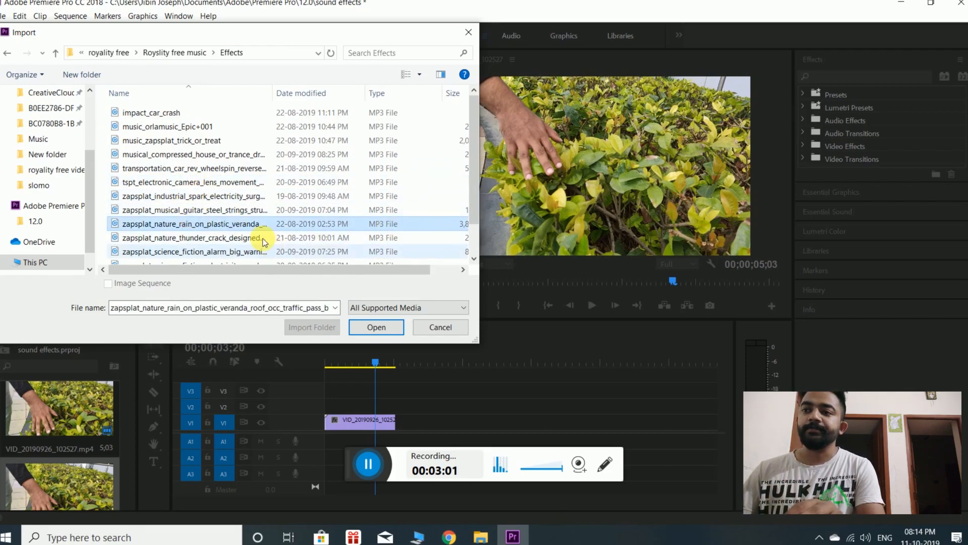
click(243, 238)
right_click(235, 238)
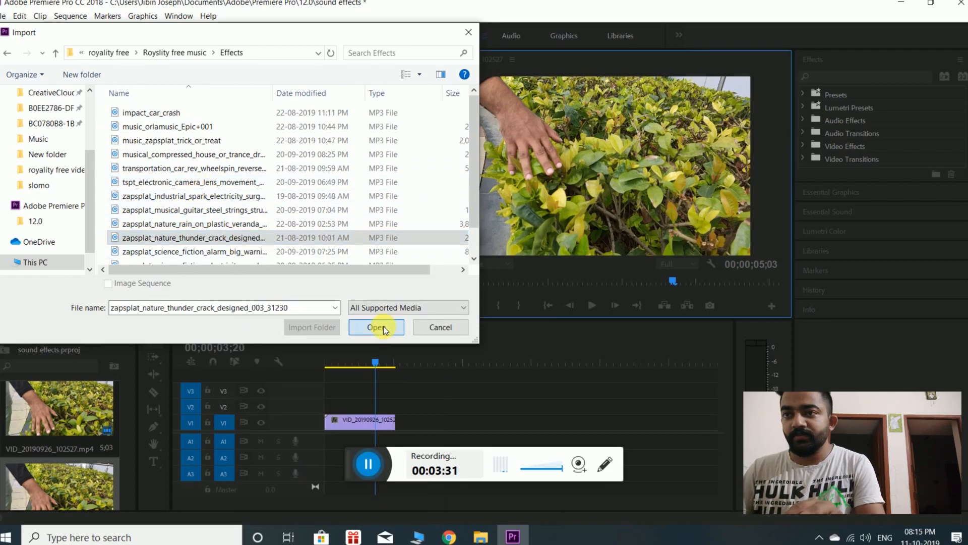
click(384, 328)
- Trim the video clip's end to 00;00;03;20 and return the playhead to the sequence start
drag(401, 423, 375, 422)
click(371, 362)
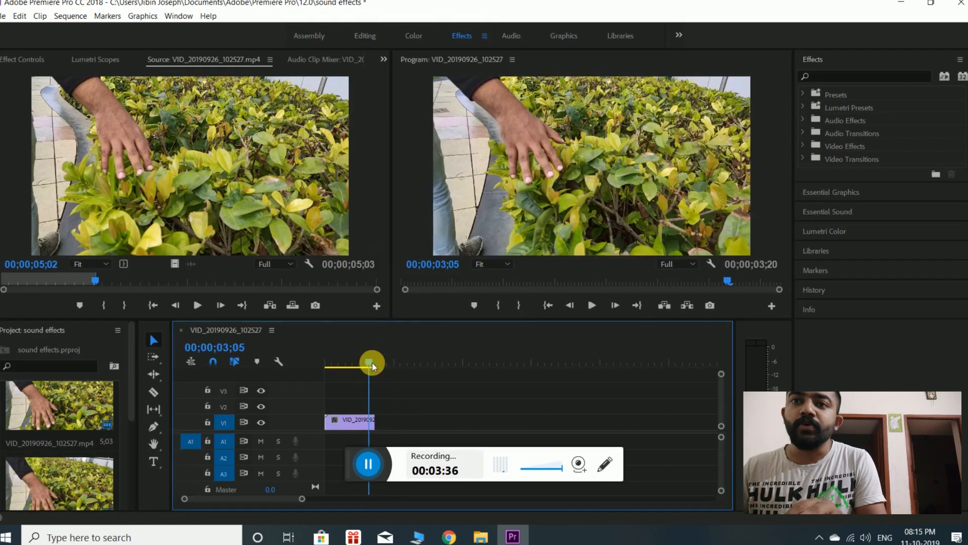
drag(368, 362, 250, 356)
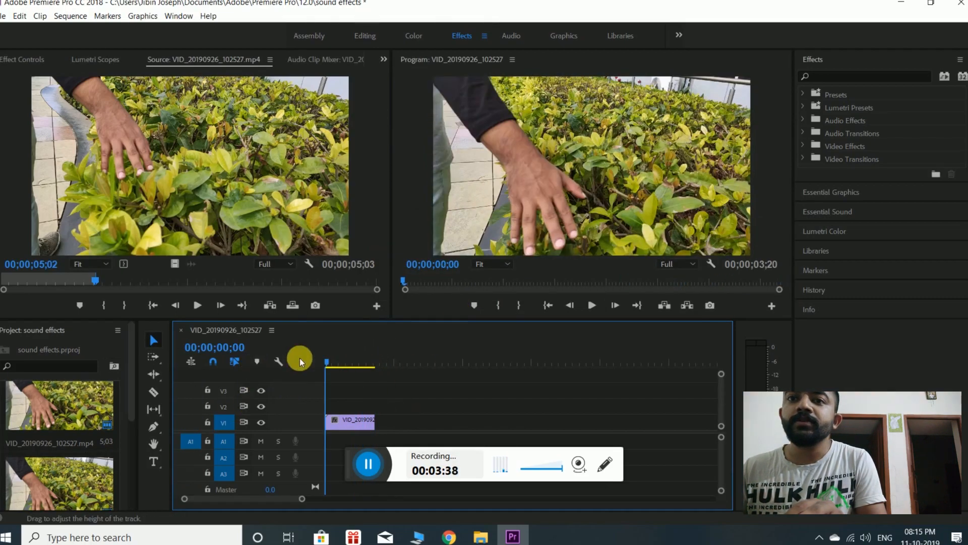
- Place the thunder crack sound on audio track A1 shortly after the start of the video clip
drag(130, 365, 123, 471)
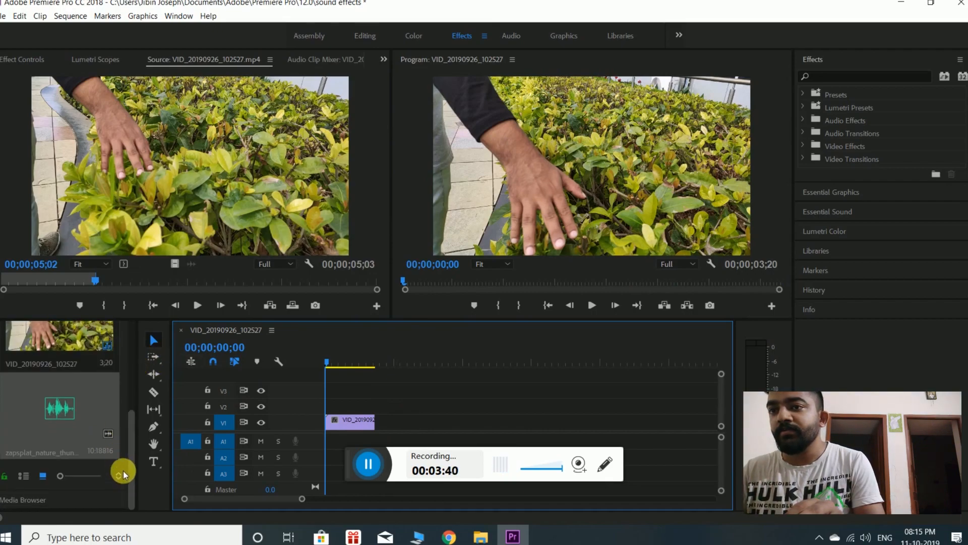
drag(25, 370, 333, 443)
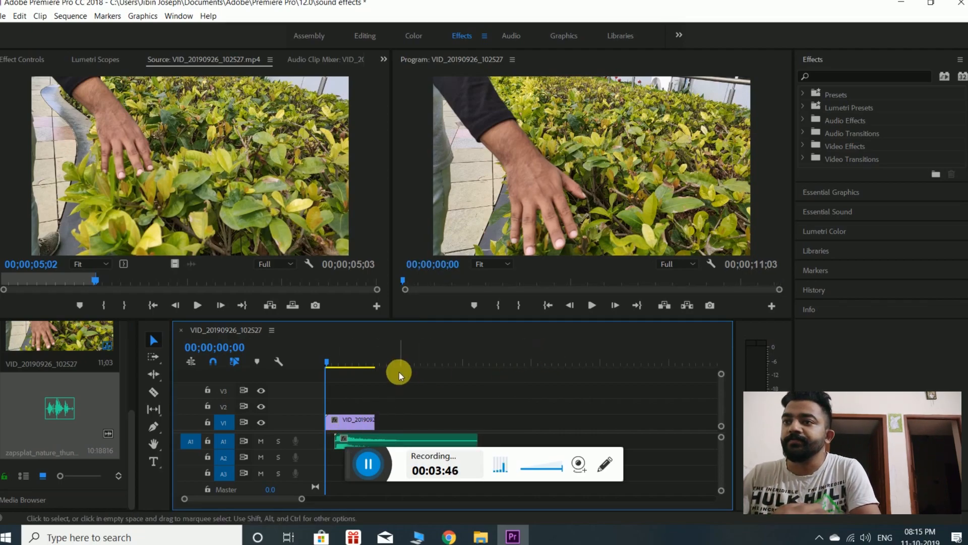
- Preview the sequence, then shift the thunder sound to start at about 3 seconds and extend the video clip to about 5 seconds
click(594, 305)
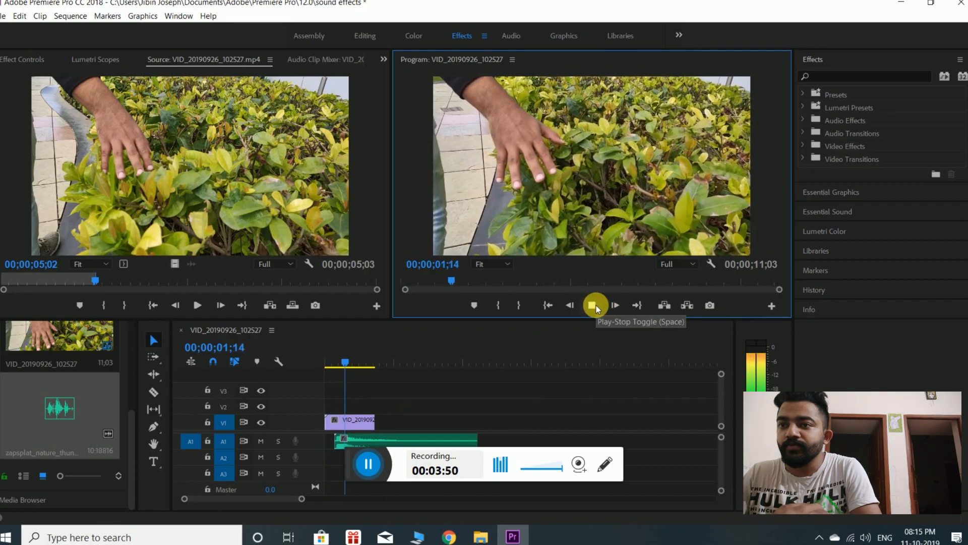
click(593, 305)
drag(382, 438, 398, 422)
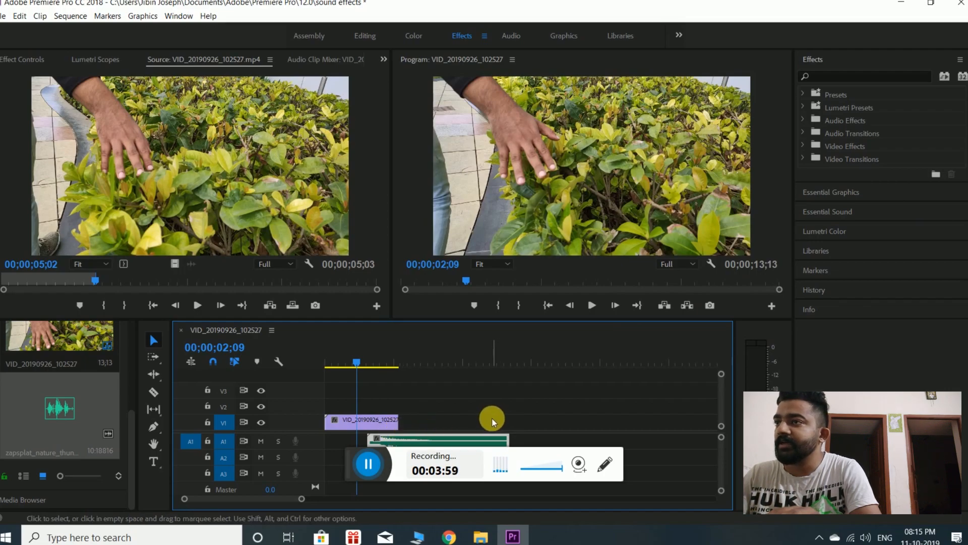
- Look through the Video Effects and Video Transitions categories and select the Cross Zoom transition in the Zoom group
click(803, 157)
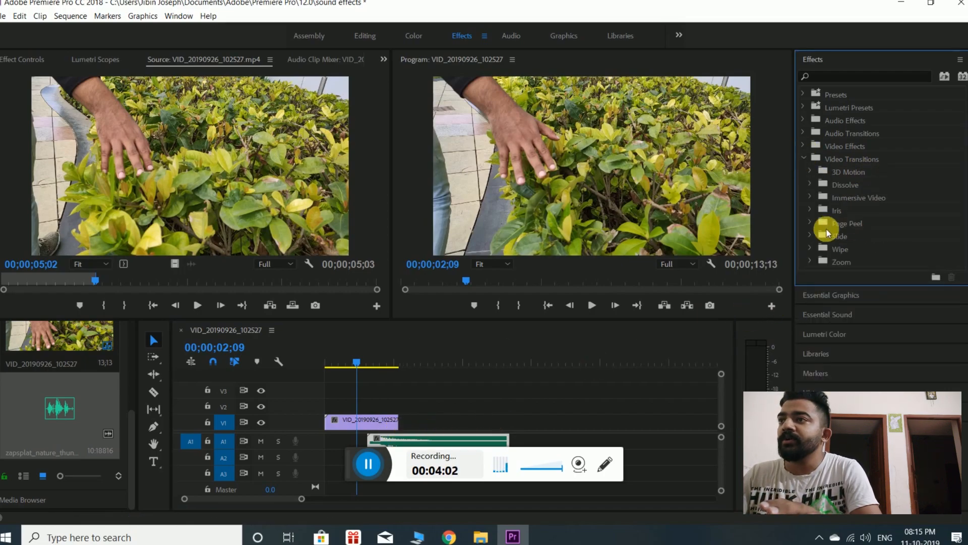
click(805, 158)
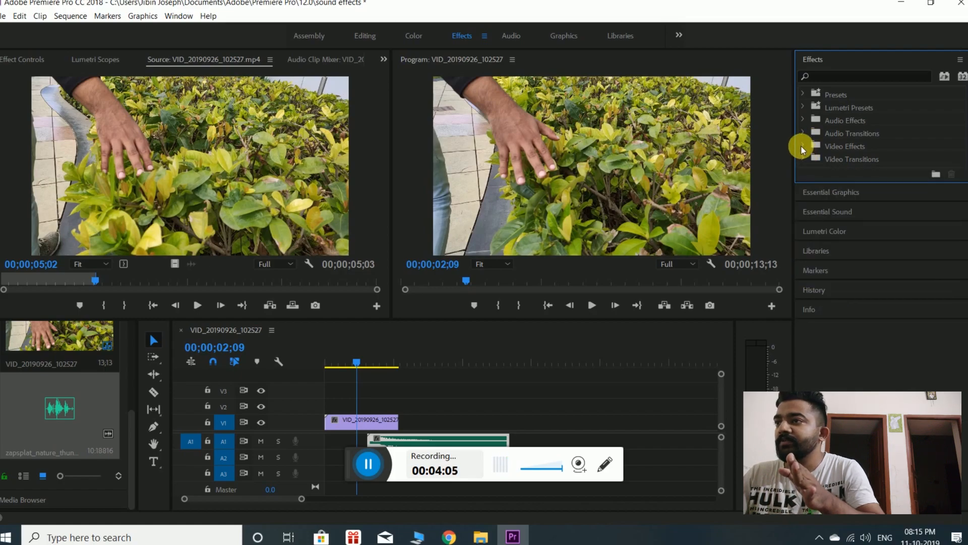
click(804, 146)
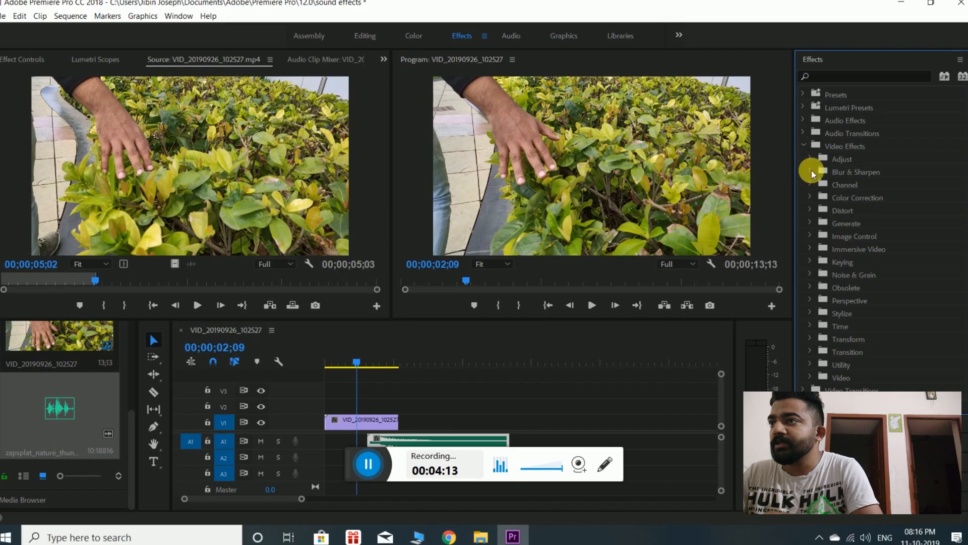
click(804, 146)
click(805, 159)
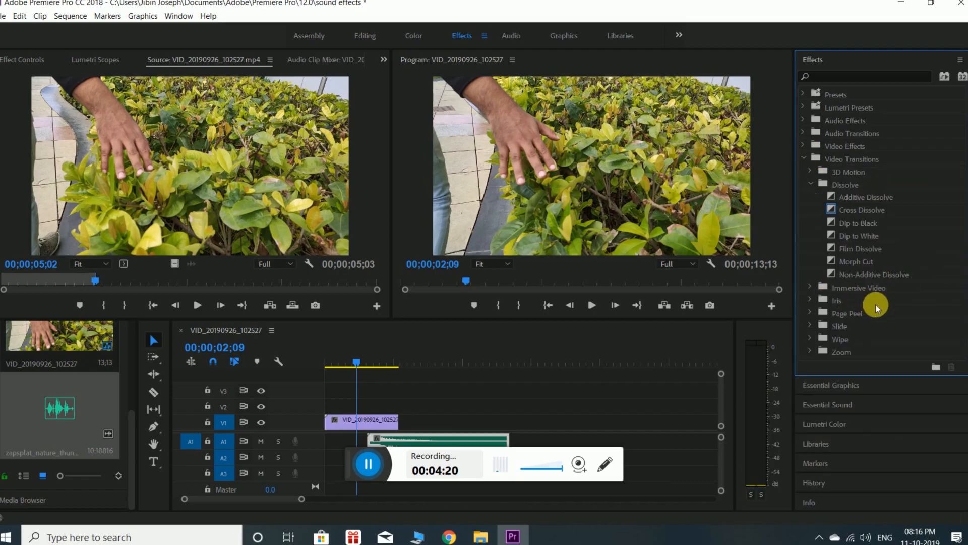
click(811, 350)
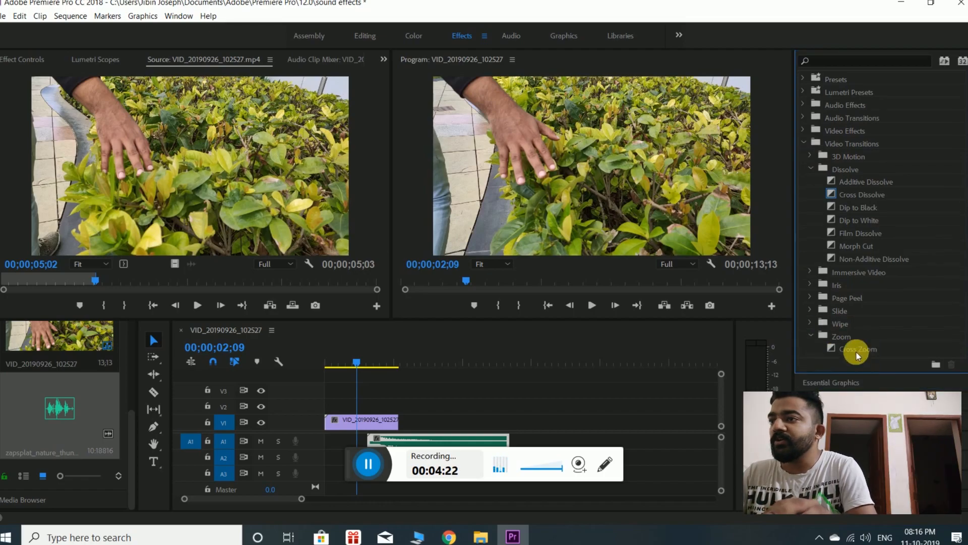
click(859, 349)
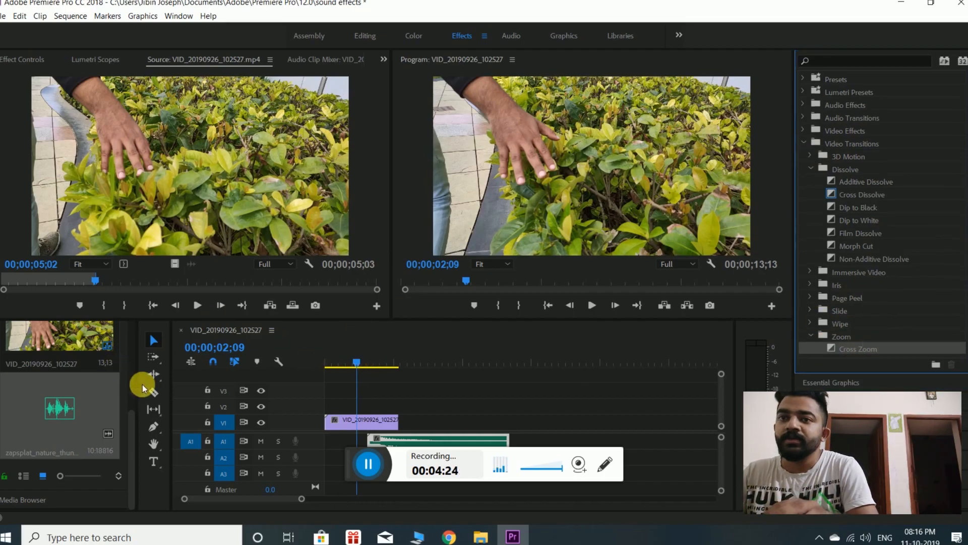
- Split the video clip just before 4 seconds with the Razor tool and apply Cross Zoom at the cut
click(156, 393)
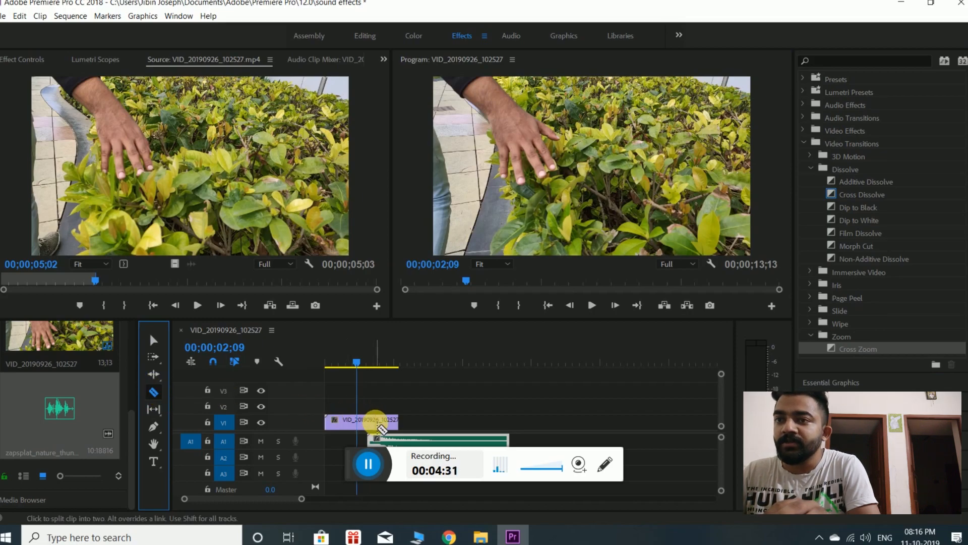
click(379, 423)
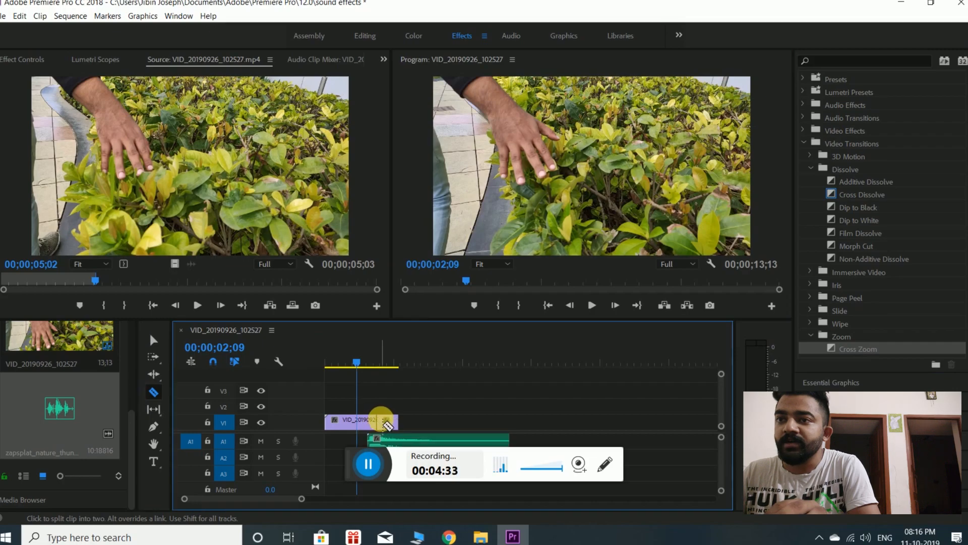
drag(855, 351, 378, 422)
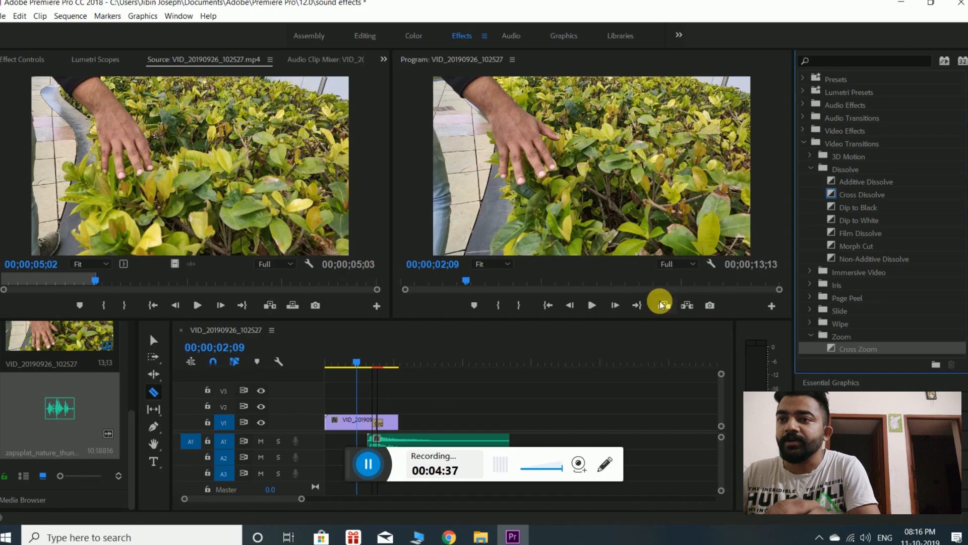
click(597, 310)
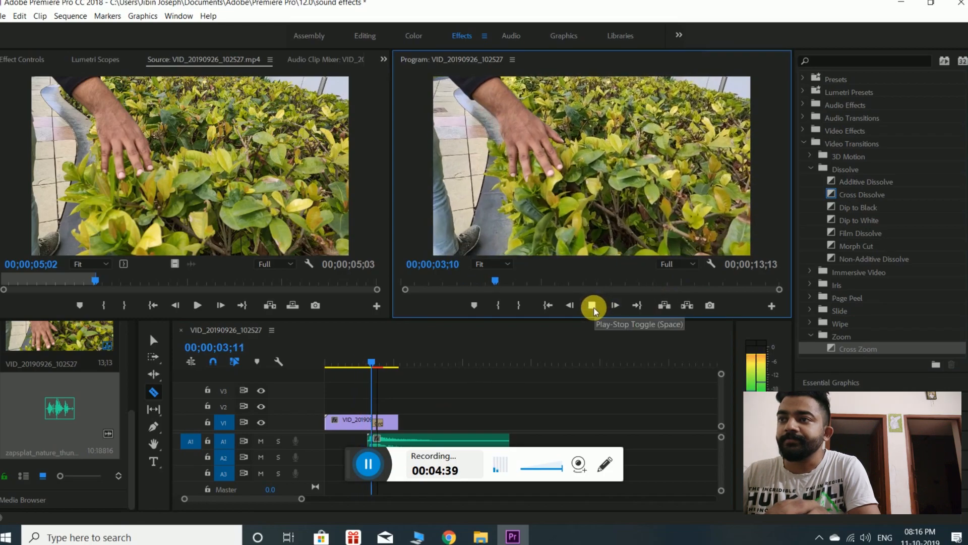
click(594, 306)
- Move the playhead to 00;00;03;05 and trim the end of the video on V1 back to just after the Cross Zoom transition
click(382, 363)
drag(382, 363, 368, 363)
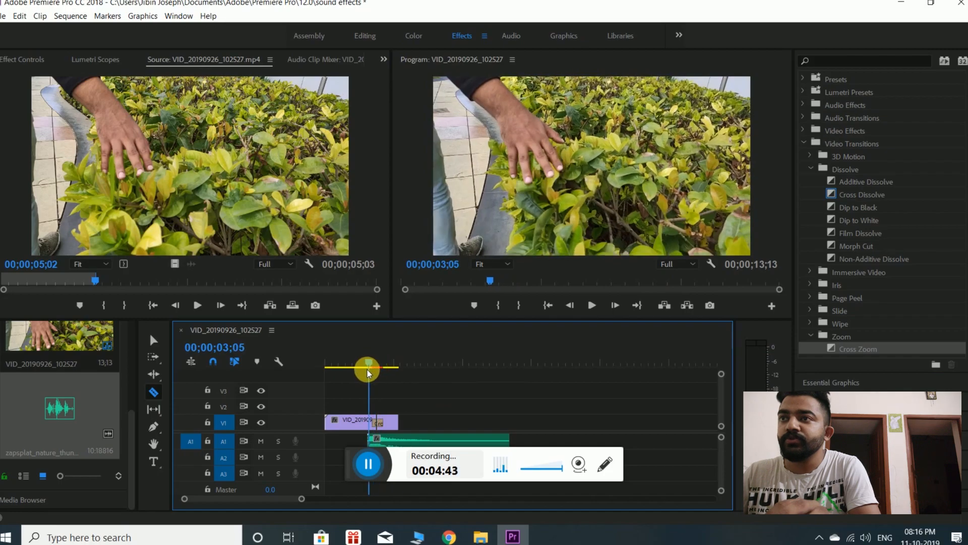
click(153, 341)
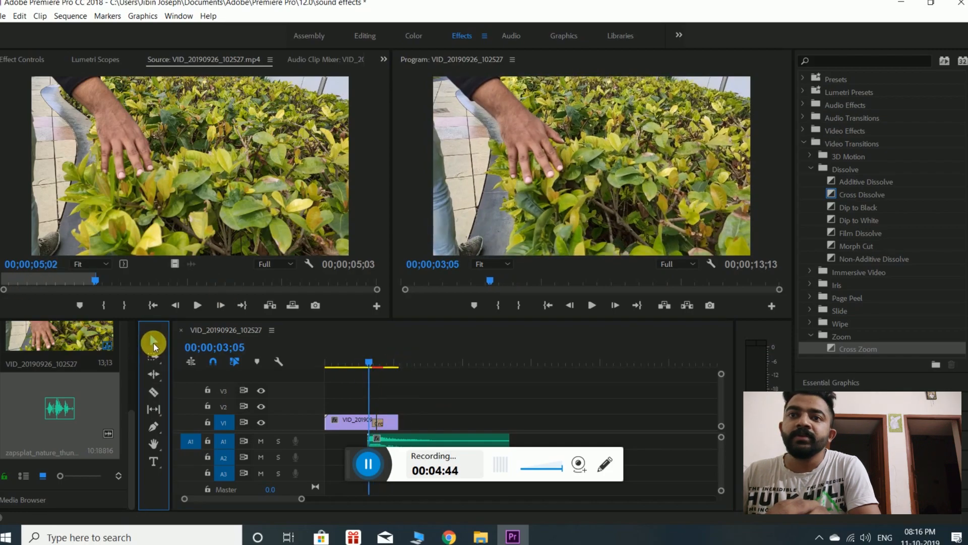
drag(401, 422, 384, 422)
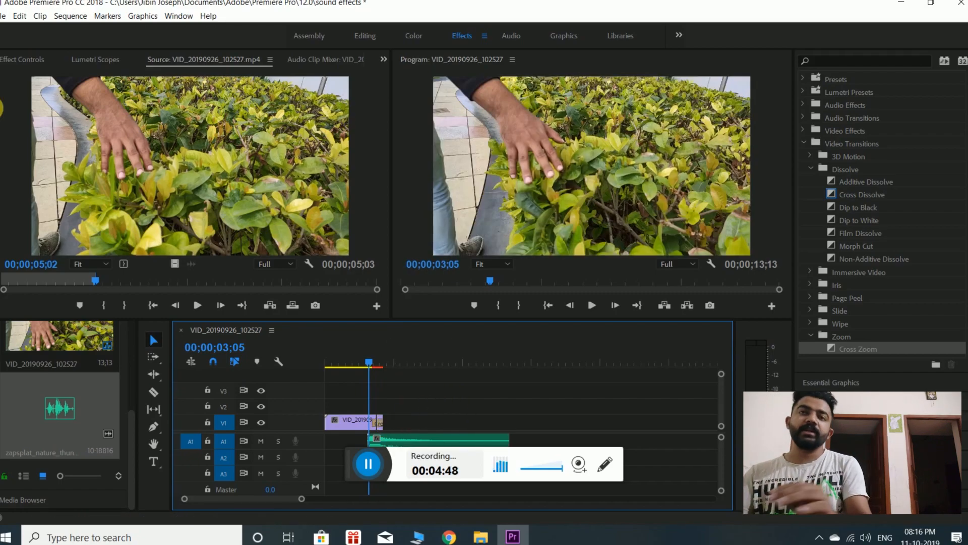
- Import the video VID_20190926_102421 from the New folder inside Onthego wheels on drive E, checking it in the video player first
click(3, 18)
click(34, 325)
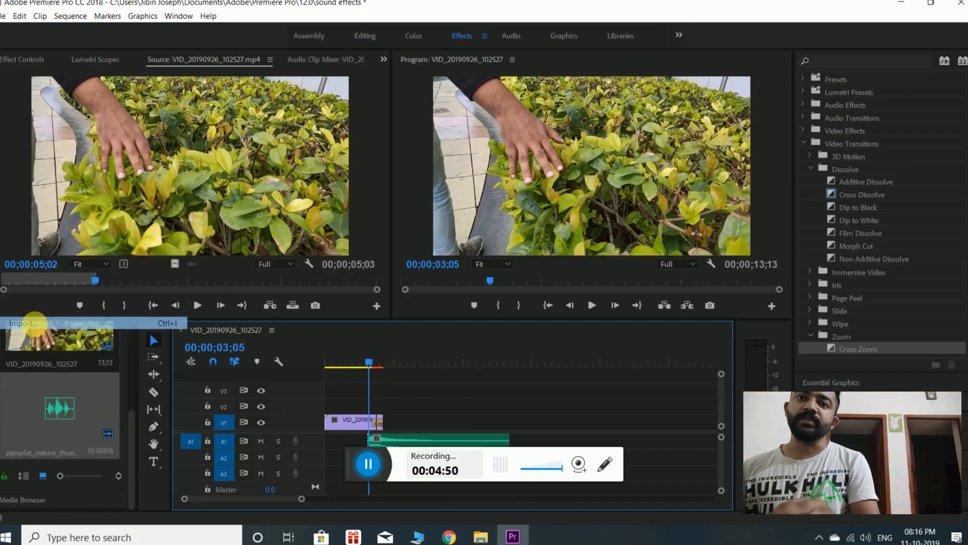
drag(92, 184, 92, 200)
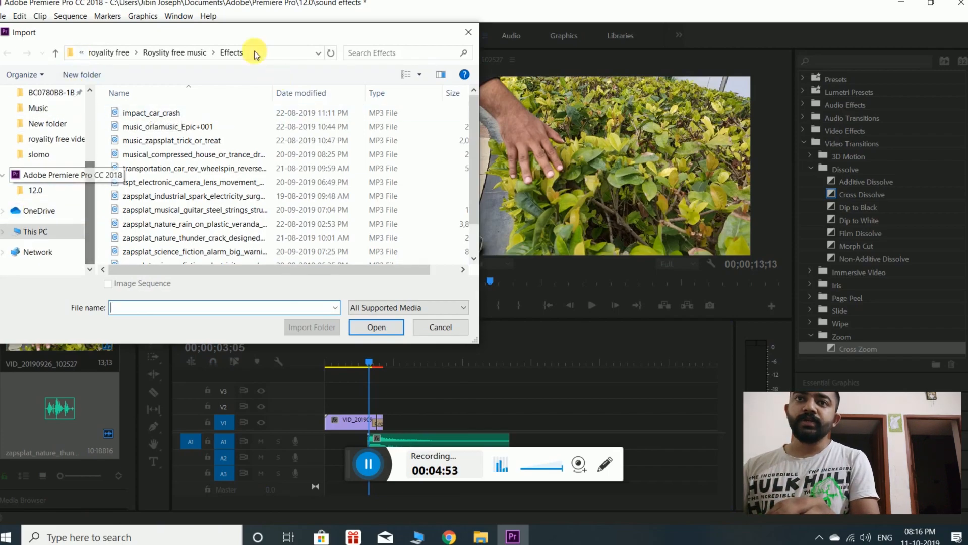
click(173, 55)
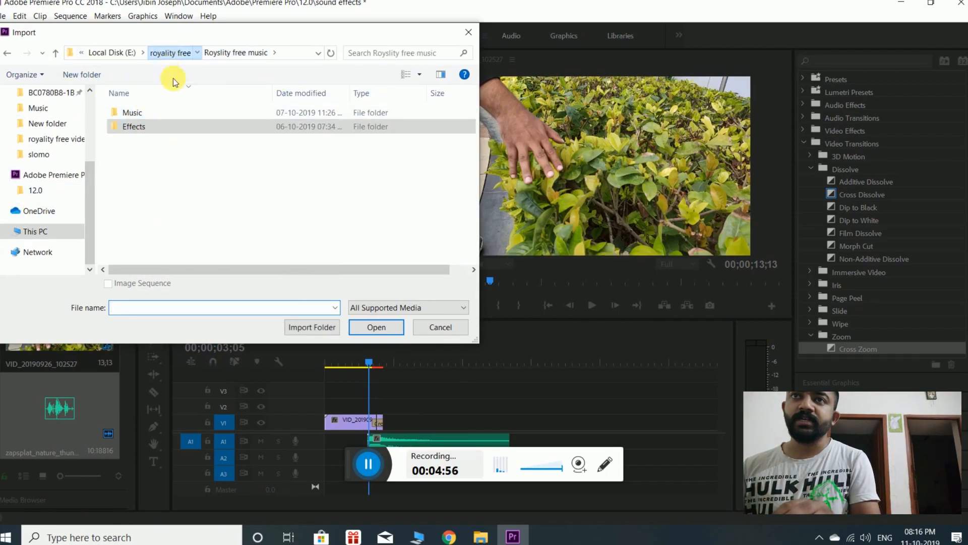
double_click(162, 112)
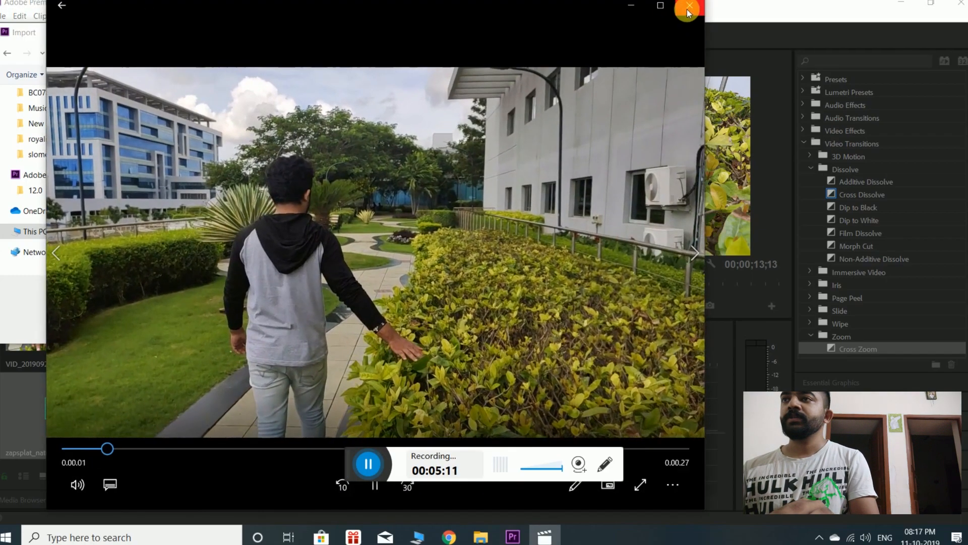
click(687, 11)
click(193, 142)
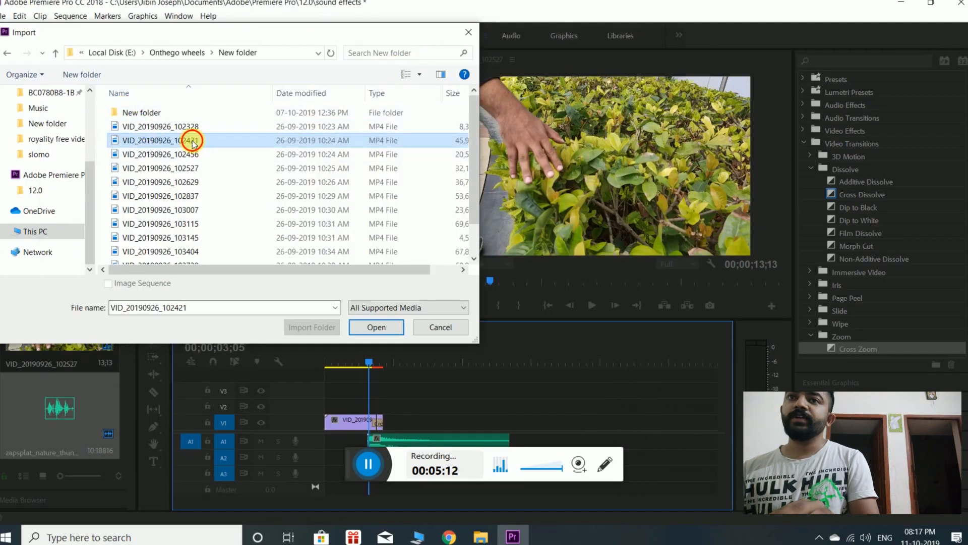
double_click(193, 142)
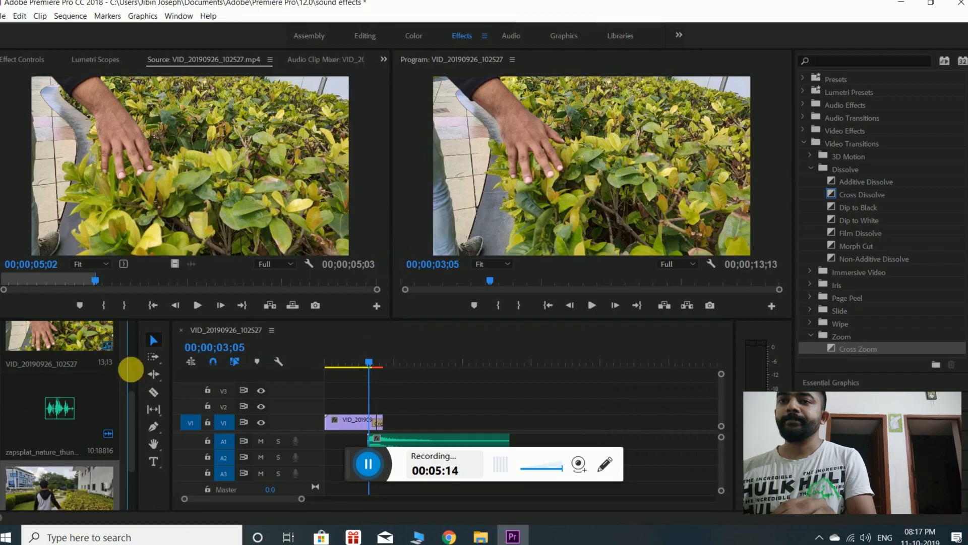
- Preview VID_20190926_102421.mp4 in the Source monitor and place only its video on V1 directly after the first clip
click(78, 329)
click(197, 308)
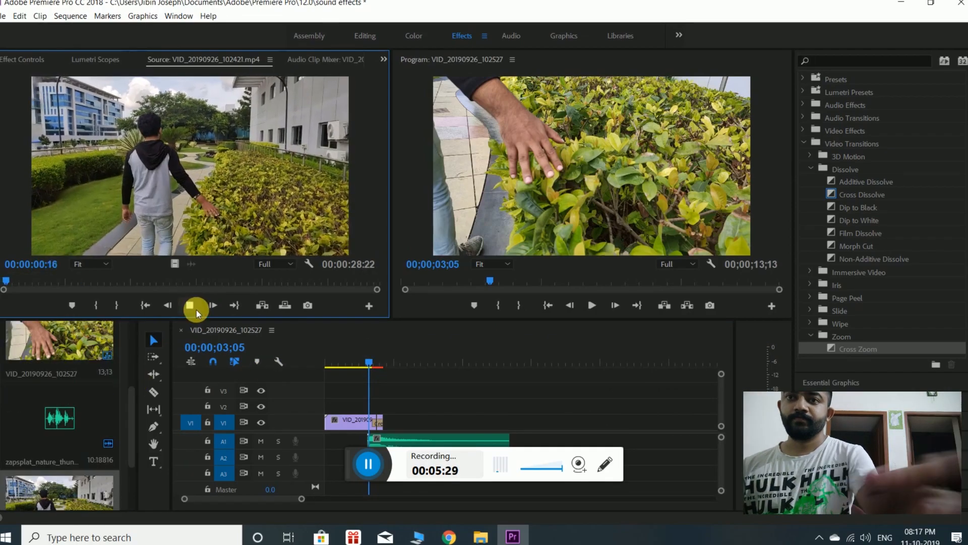
click(189, 305)
drag(175, 263, 384, 426)
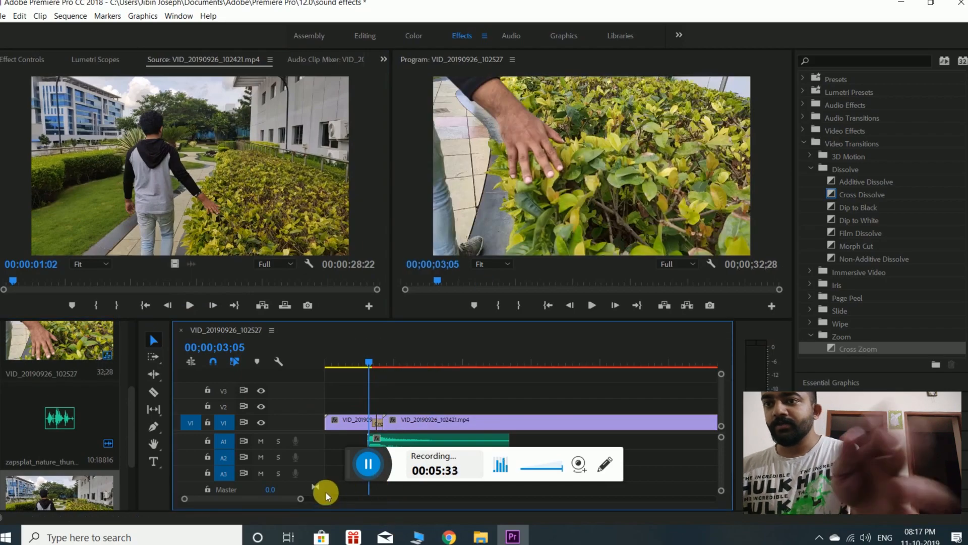
- Trim the end of the VID_20190926_102421.mp4 clip on V1 to just past 00;00;05;26 and preview the sequence from near its start
drag(301, 498, 390, 499)
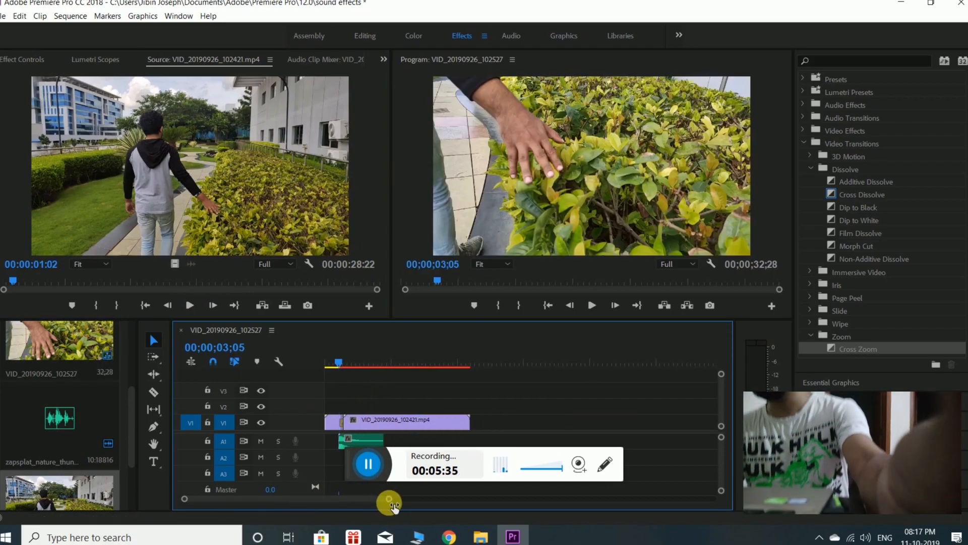
drag(467, 421, 350, 433)
drag(389, 498, 404, 425)
click(340, 359)
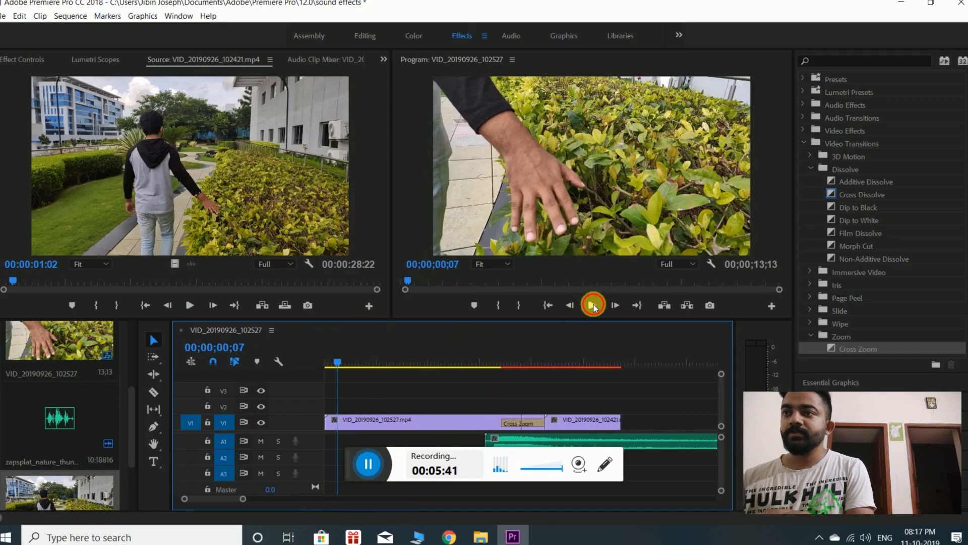
click(593, 305)
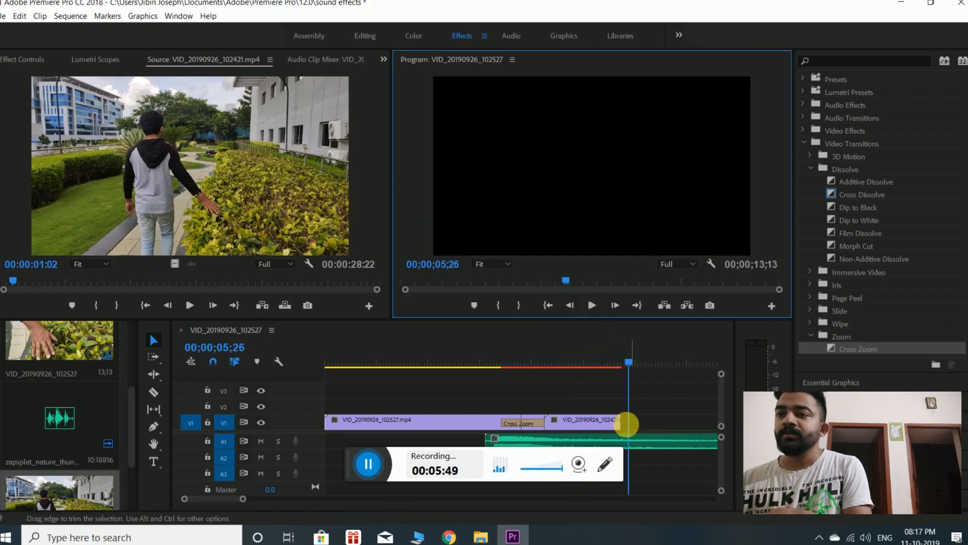
drag(626, 429, 632, 424)
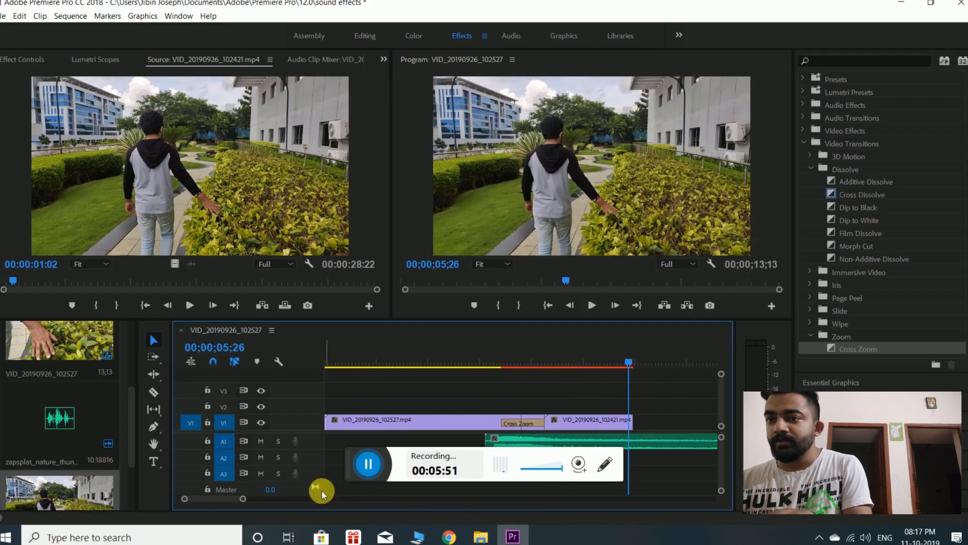
- Start a new media import and browse to the Music folder under royality free > Royslity free music on drive E
click(6, 20)
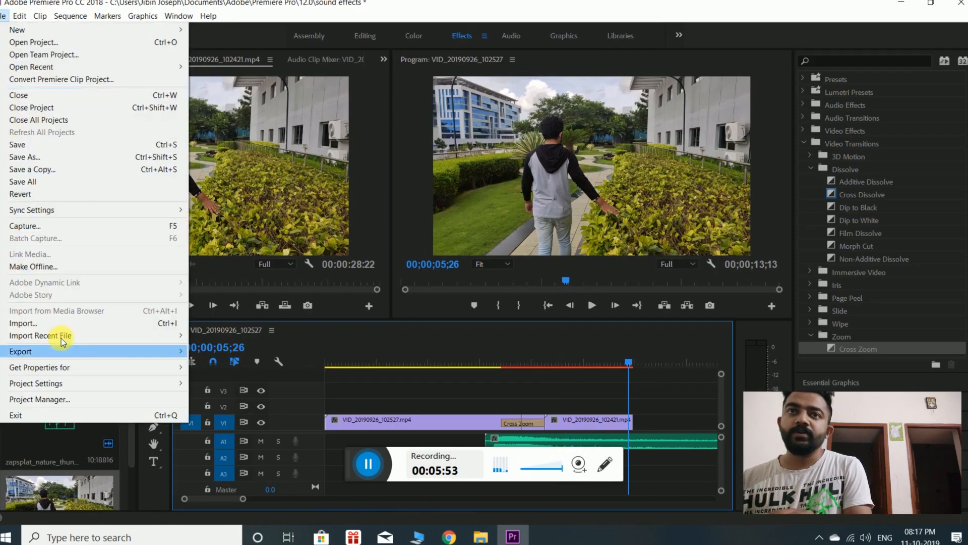
click(42, 328)
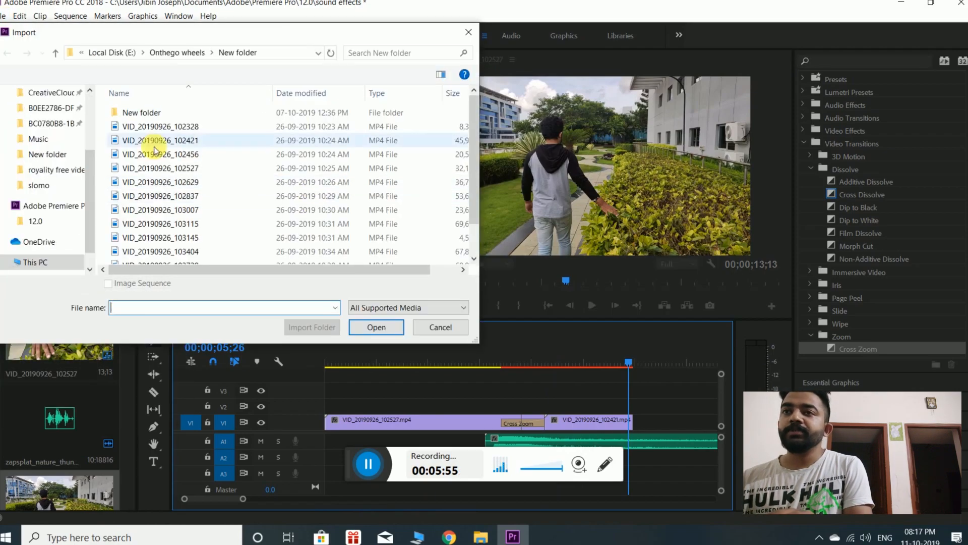
click(179, 53)
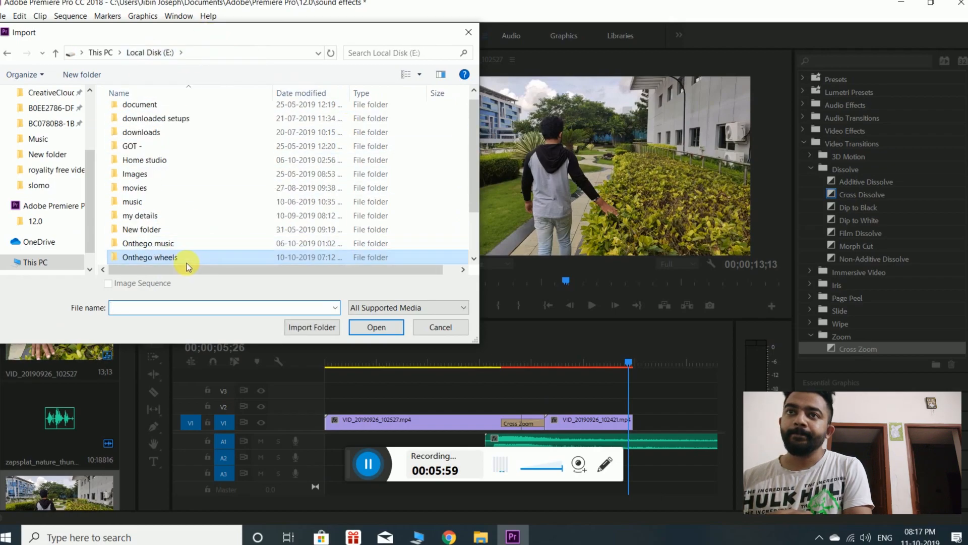
drag(473, 197, 473, 237)
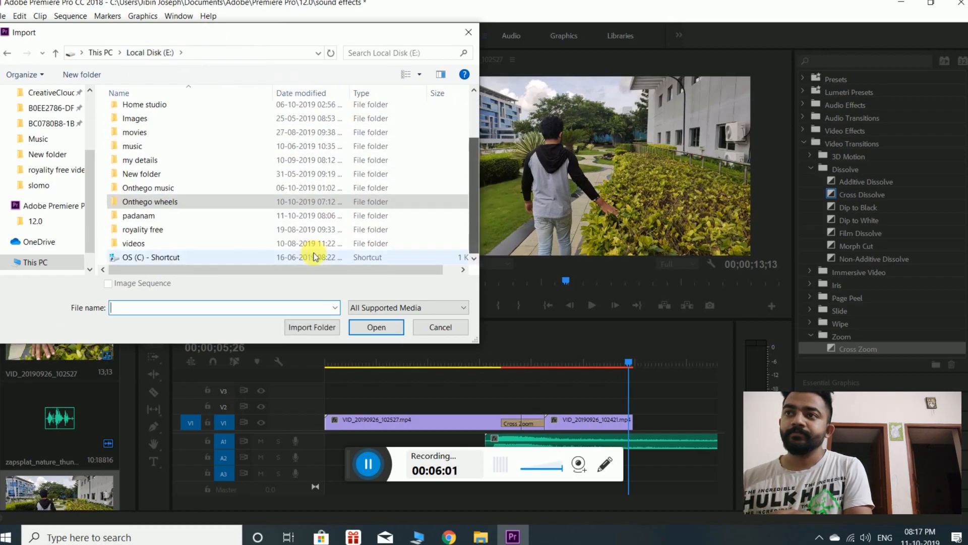
double_click(159, 229)
double_click(162, 112)
click(181, 55)
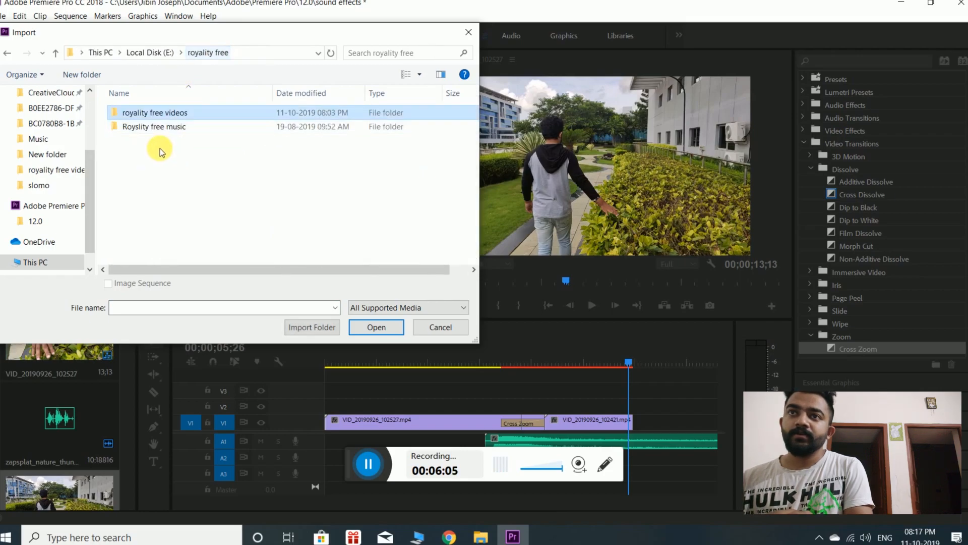
double_click(151, 126)
double_click(135, 113)
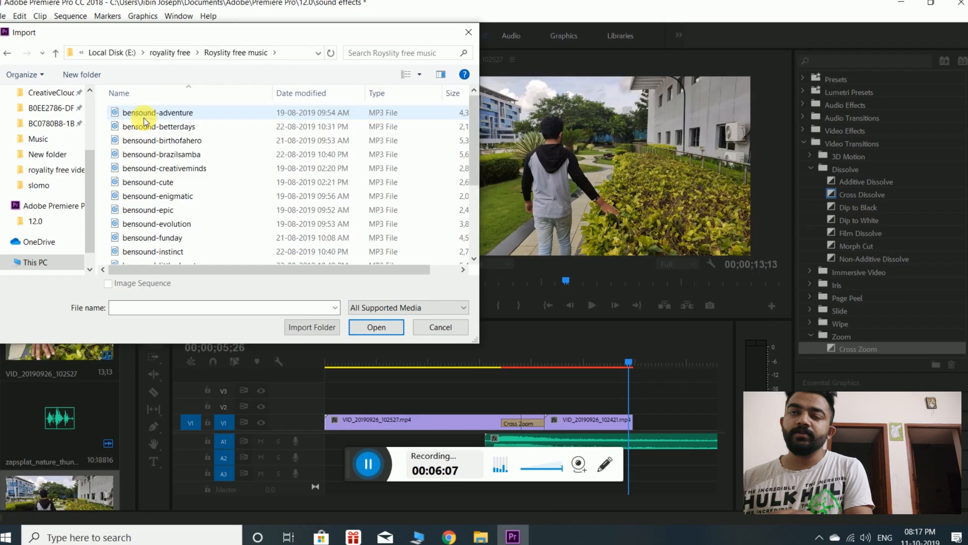
- Listen to bensound-birthofahero in Groove Music and import the track into the project
click(176, 152)
right_click(174, 150)
click(181, 141)
right_click(180, 143)
click(213, 174)
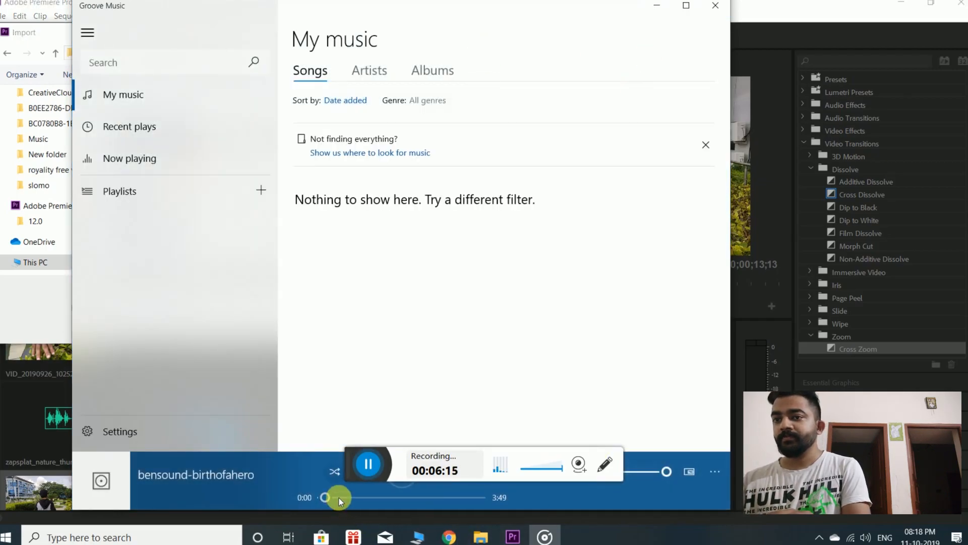
click(716, 6)
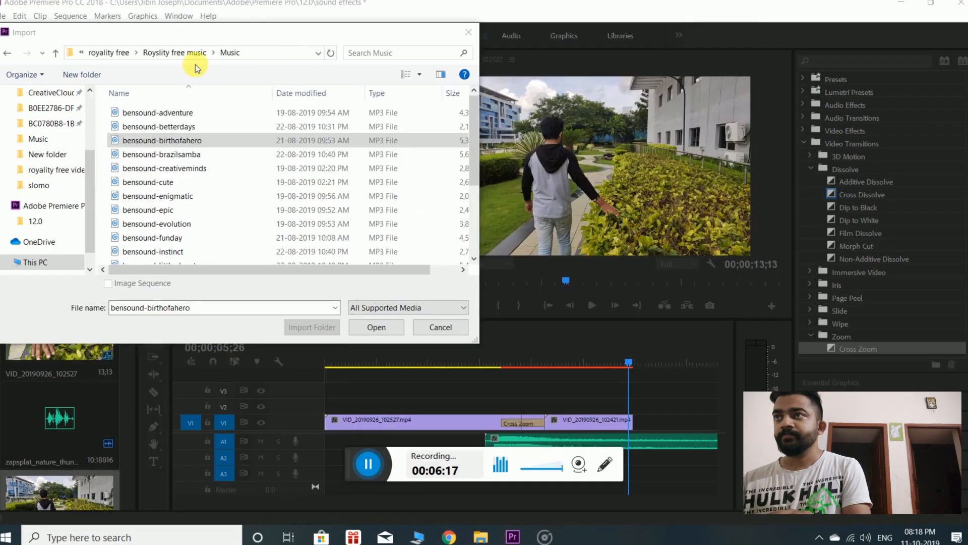
click(383, 329)
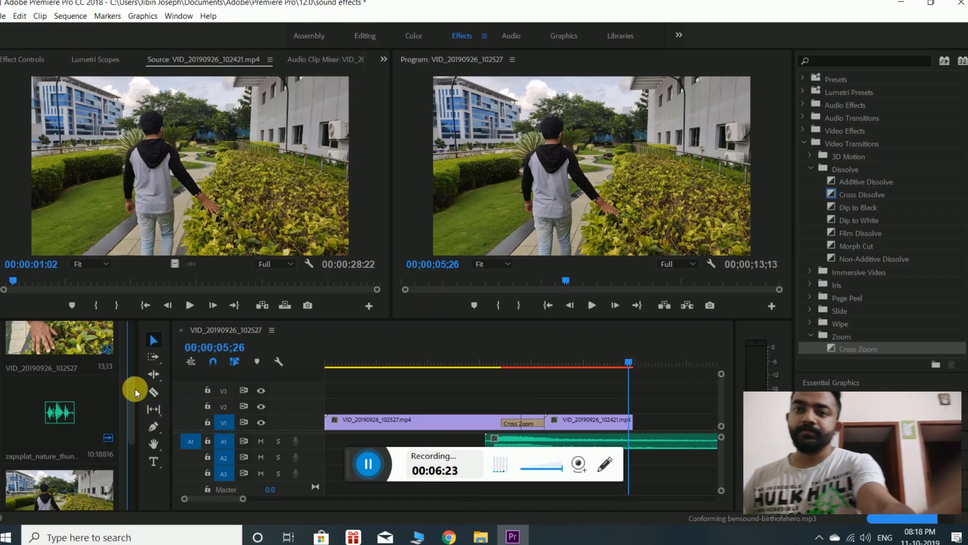
- Place the bensound-birthofahero music near the start of the sequence on a new audio track A4 and play the result
scroll(134, 399, down, 3)
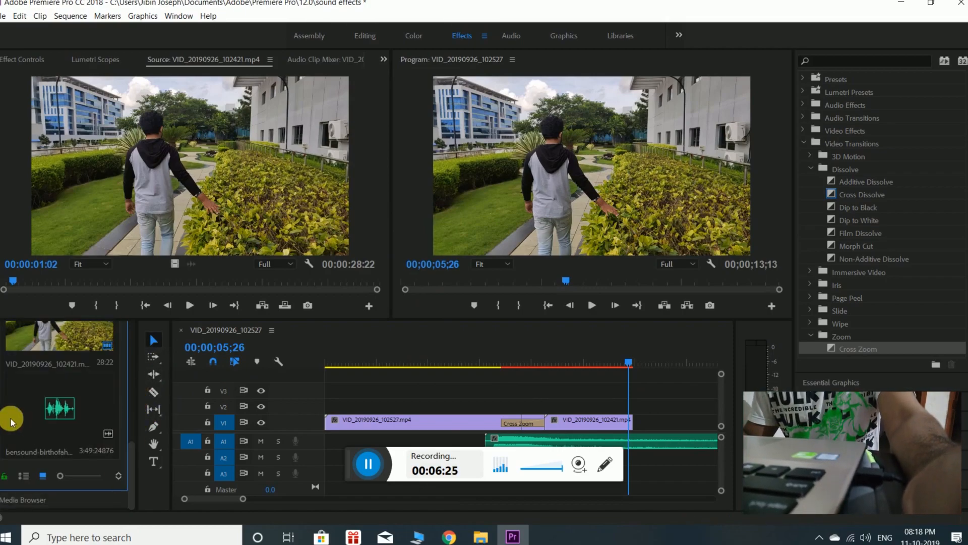
drag(47, 406, 488, 477)
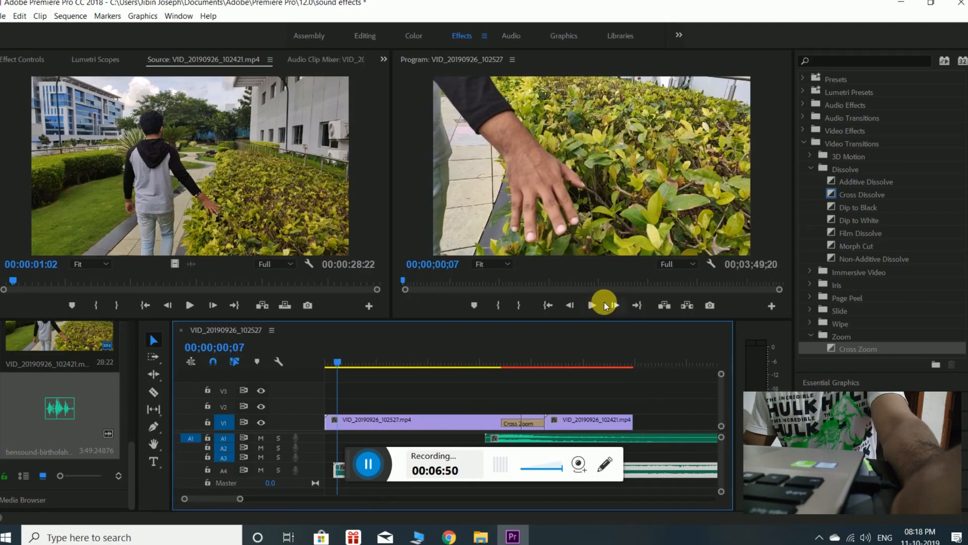
click(592, 305)
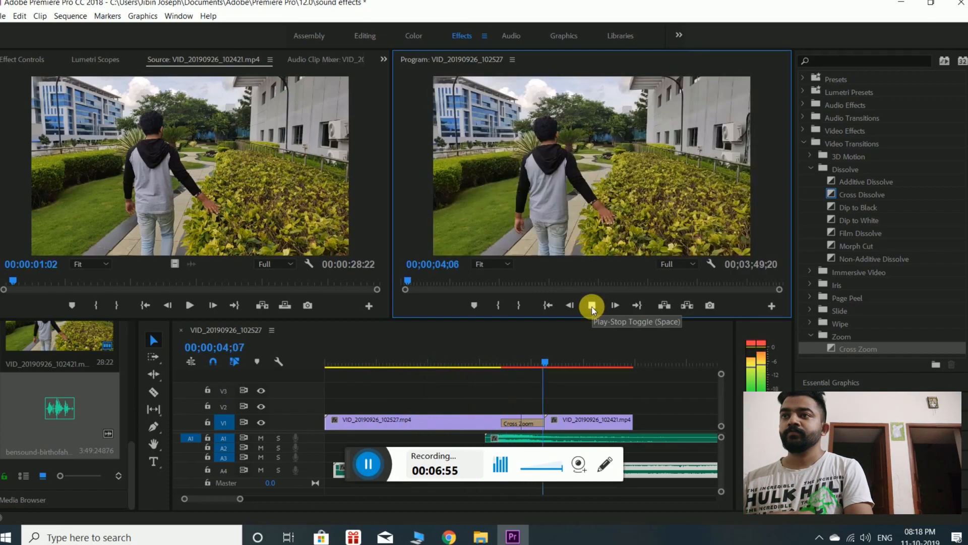
click(590, 306)
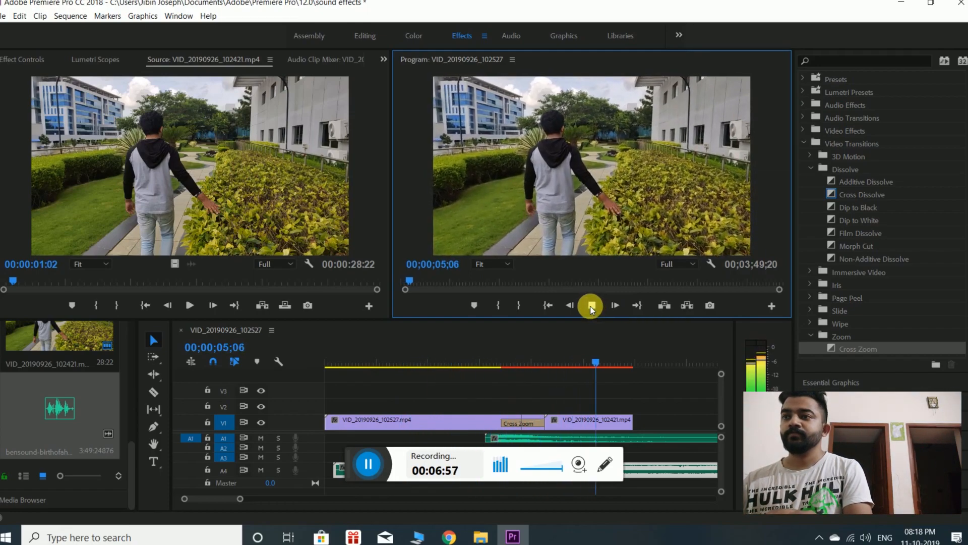
click(591, 306)
- Extend the end of the second V1 clip to about 7 seconds and continue previewing the sequence
drag(640, 428, 697, 426)
click(597, 303)
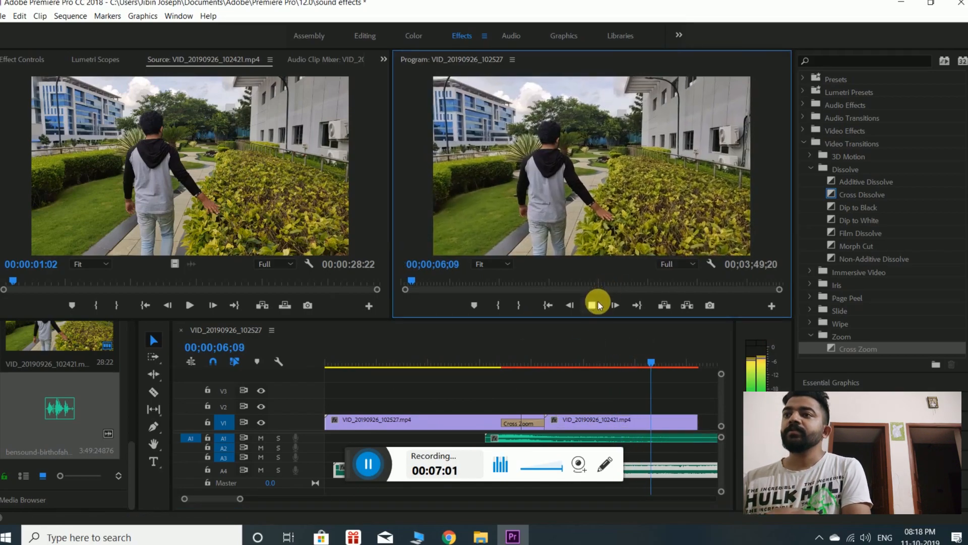
click(597, 303)
drag(702, 428, 694, 426)
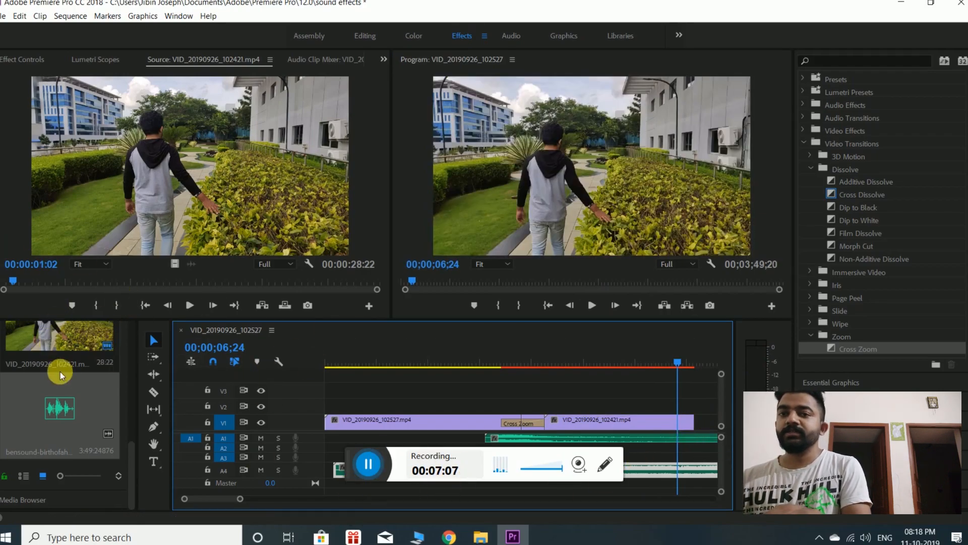
- Import the zapsplat_industrial_spark_electricity sound from the Effects folder in Royslity free music and look through the project's imported media
click(3, 15)
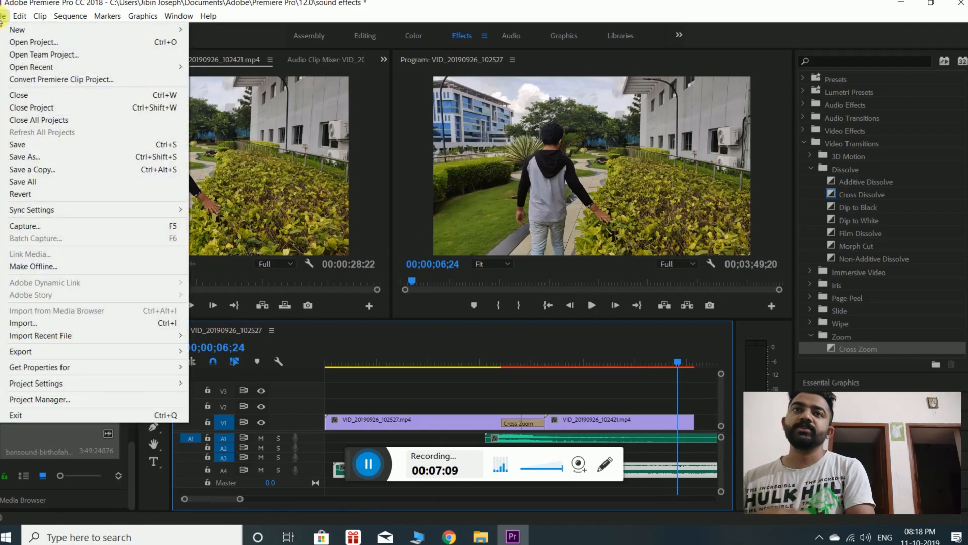
click(25, 323)
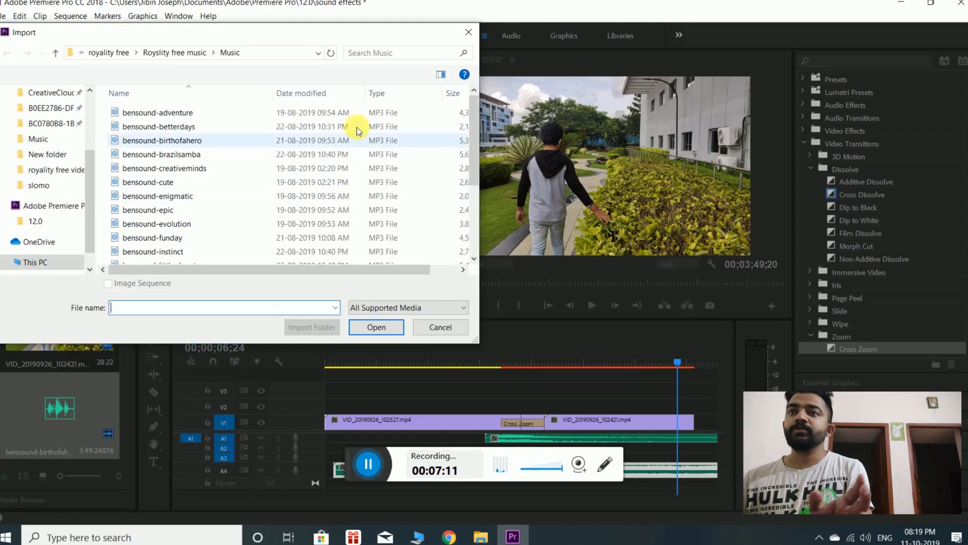
click(173, 49)
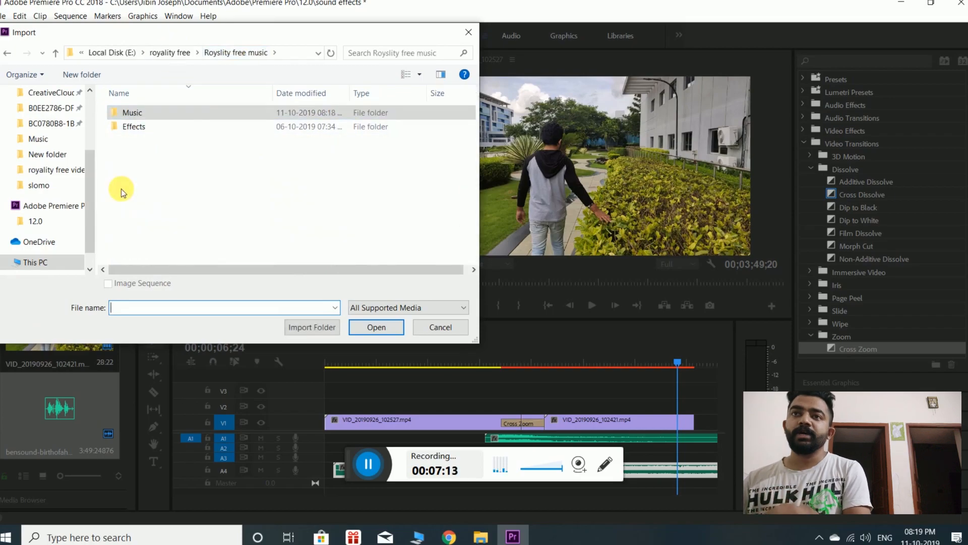
double_click(201, 130)
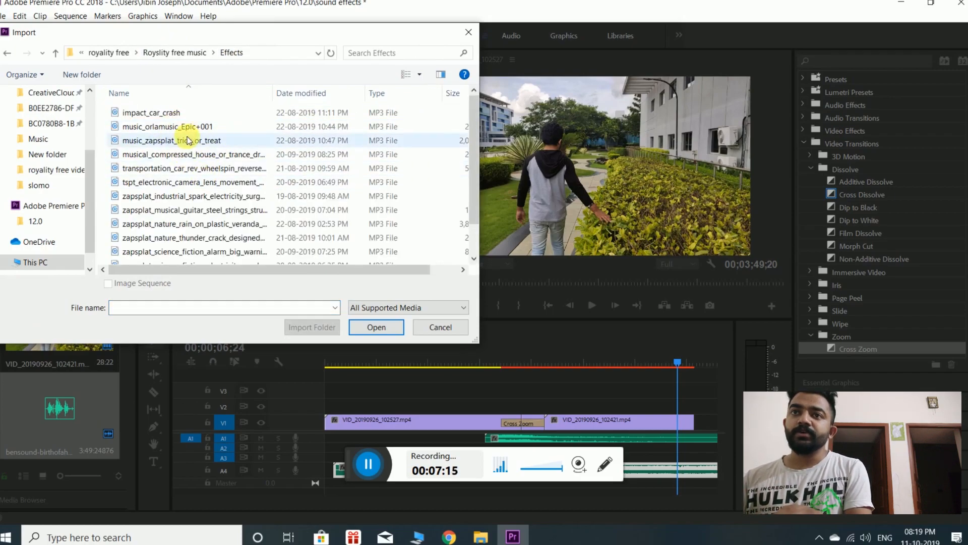
click(189, 199)
right_click(188, 198)
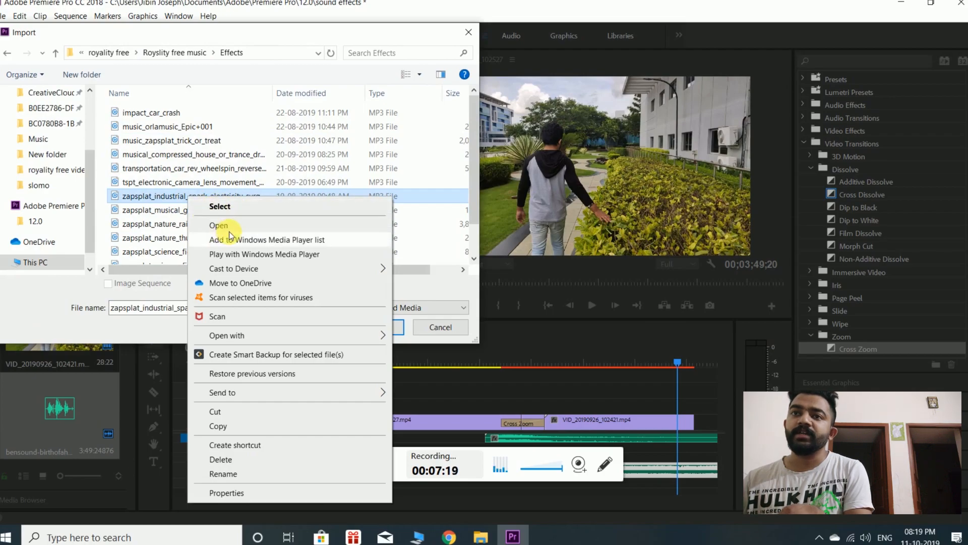
click(220, 206)
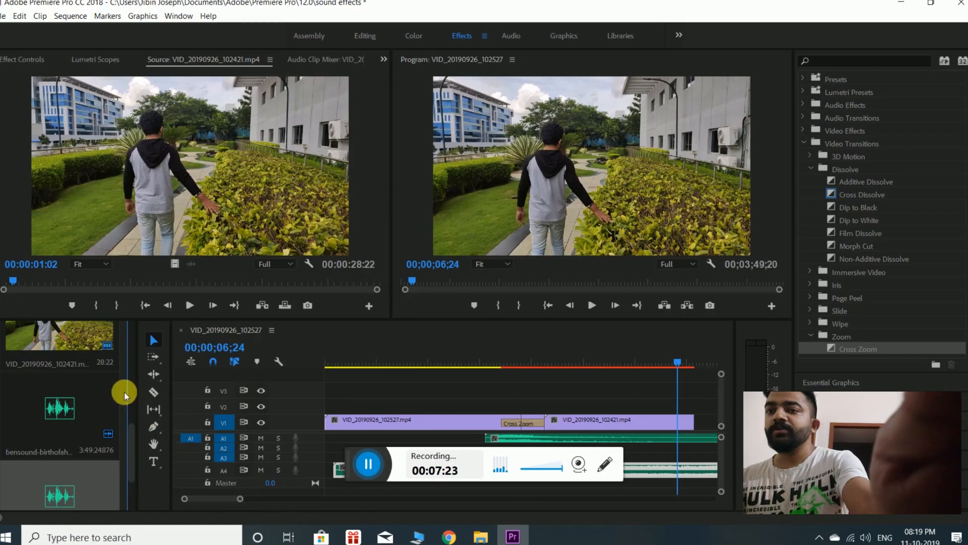
scroll(130, 443, down, 3)
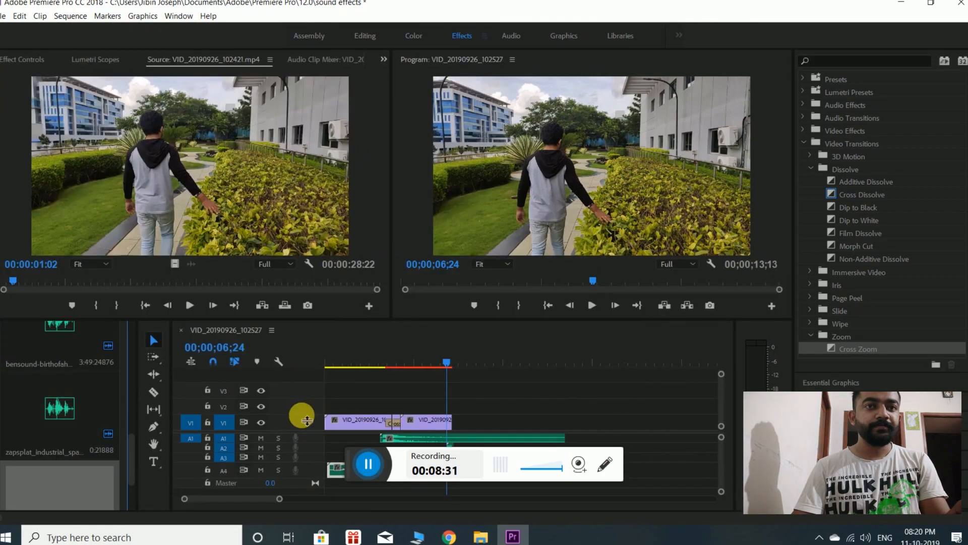
scroll(130, 443, up, 3)
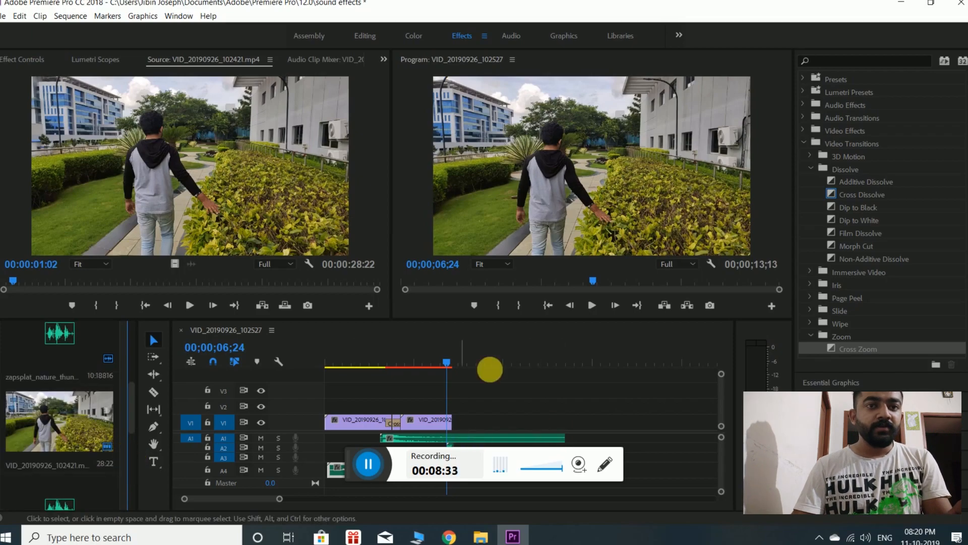
- Open VID_20190926_102629.mp4 in the source monitor and mark its In point at 00;00;01;01
scroll(133, 417, down, 3)
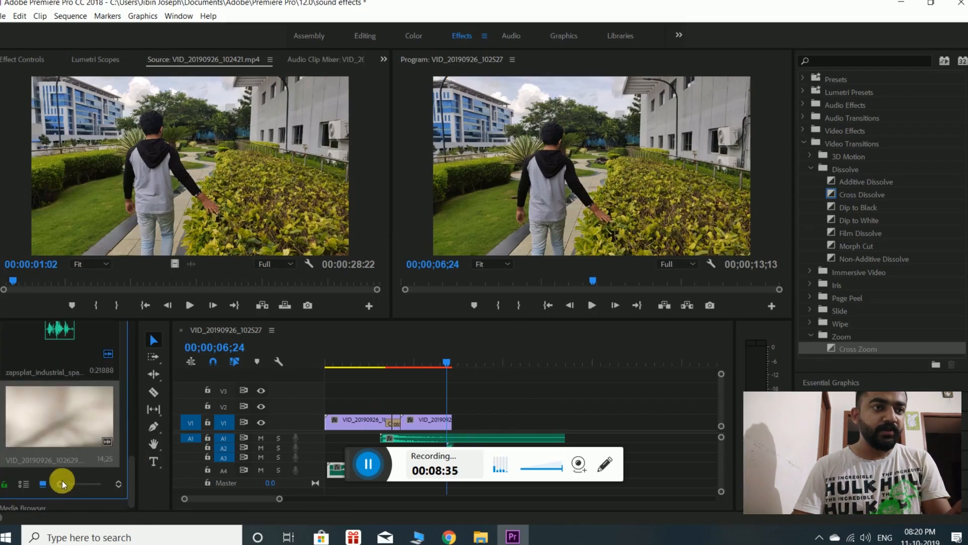
double_click(69, 430)
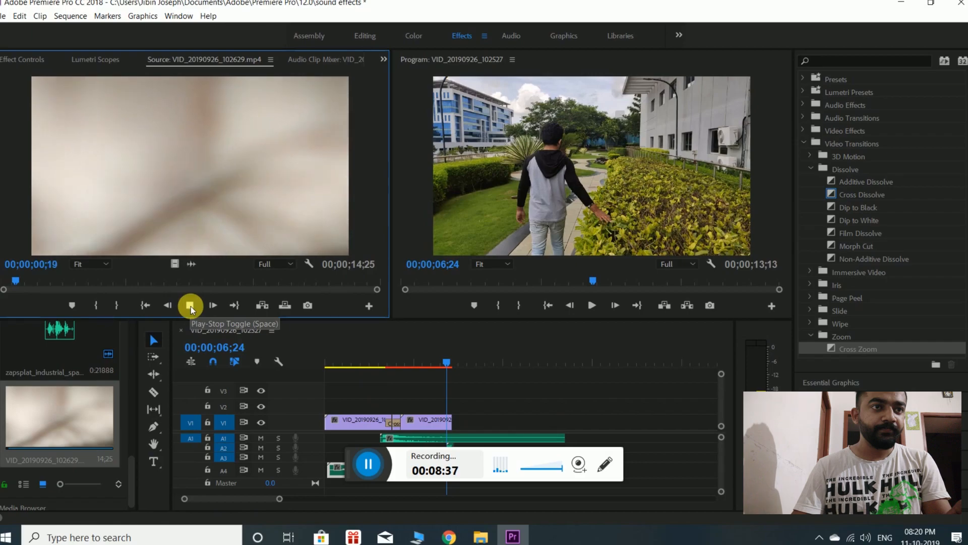
click(190, 306)
mouse_move(34, 281)
mouse_down()
mouse_move(28, 271)
mouse_move(26, 280)
mouse_up()
click(101, 305)
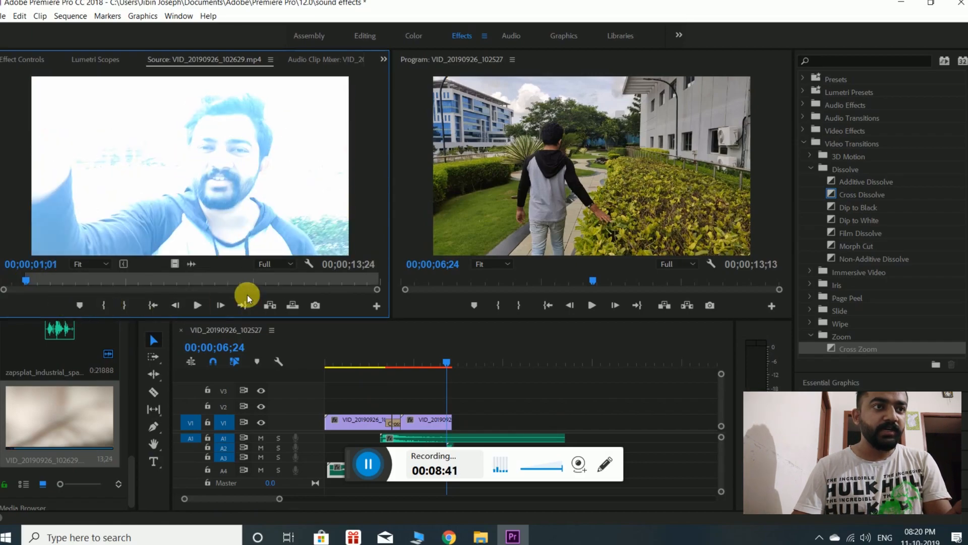
- Preview the VID_20190926_102629.mp4 source clip from its In point to about 10 seconds
click(191, 305)
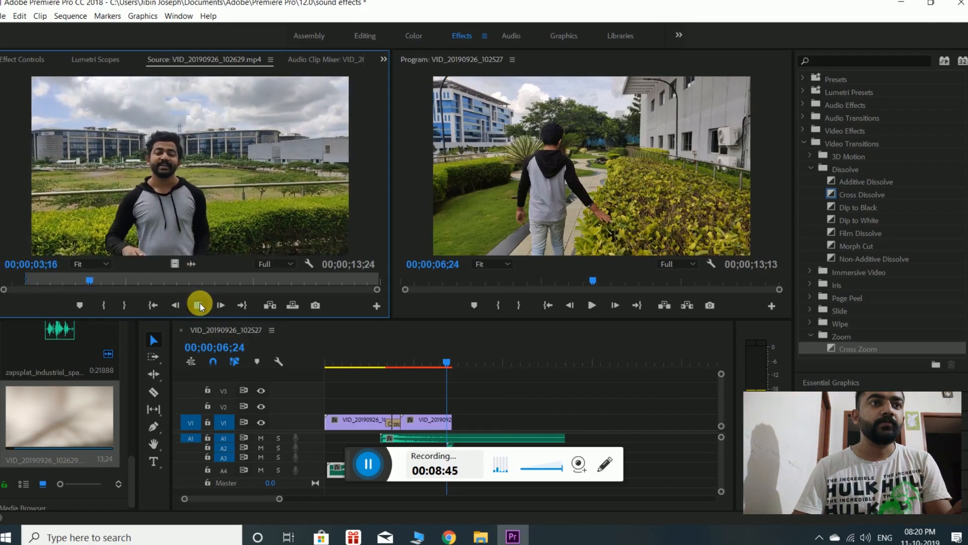
click(198, 305)
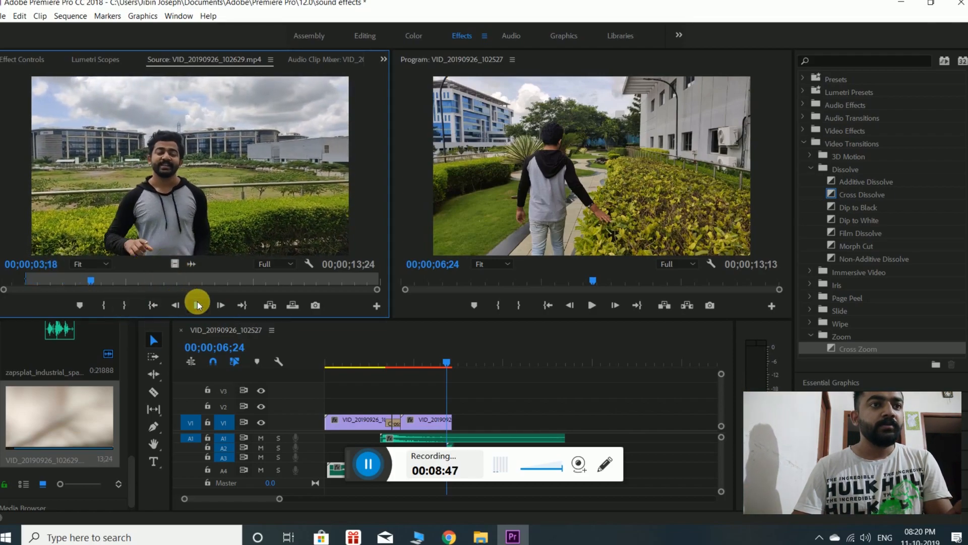
click(197, 305)
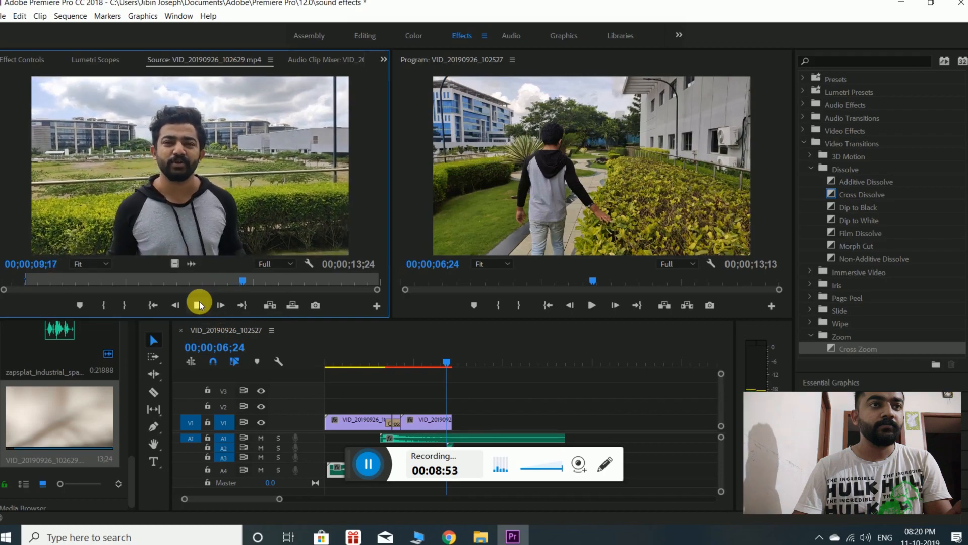
click(198, 305)
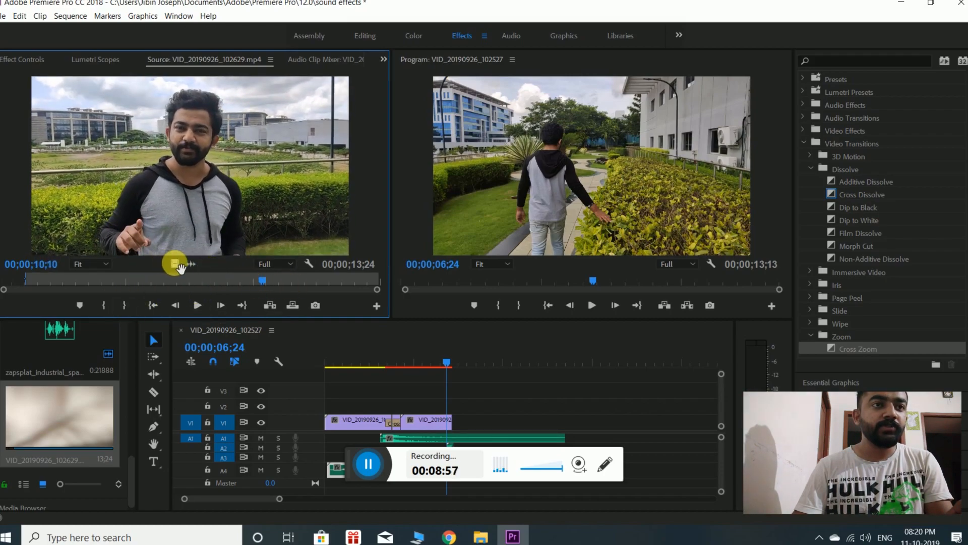
- Place the source clip's video on V1 directly after the second clip and its audio on A1, aligned with the video's start
drag(182, 269, 454, 427)
click(197, 266)
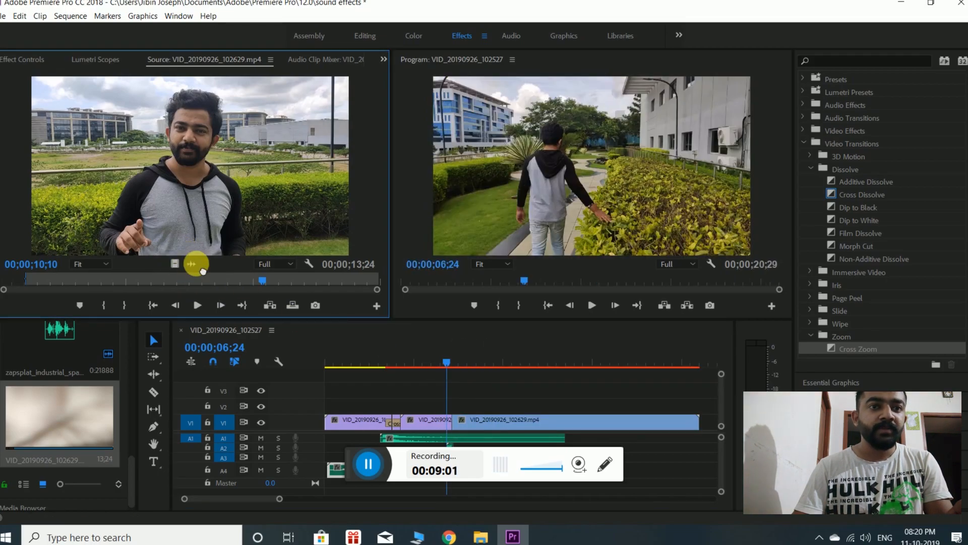
drag(408, 372, 459, 443)
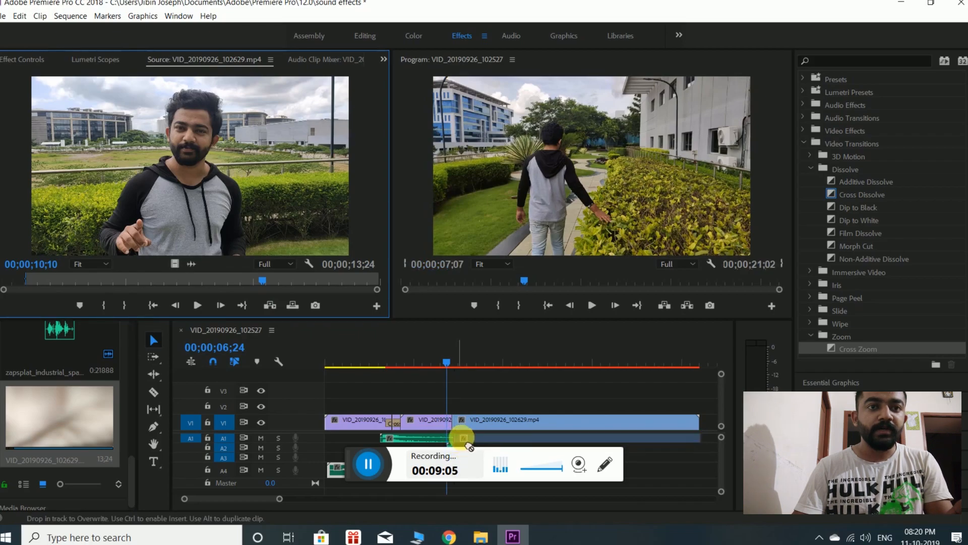
click(453, 351)
click(592, 306)
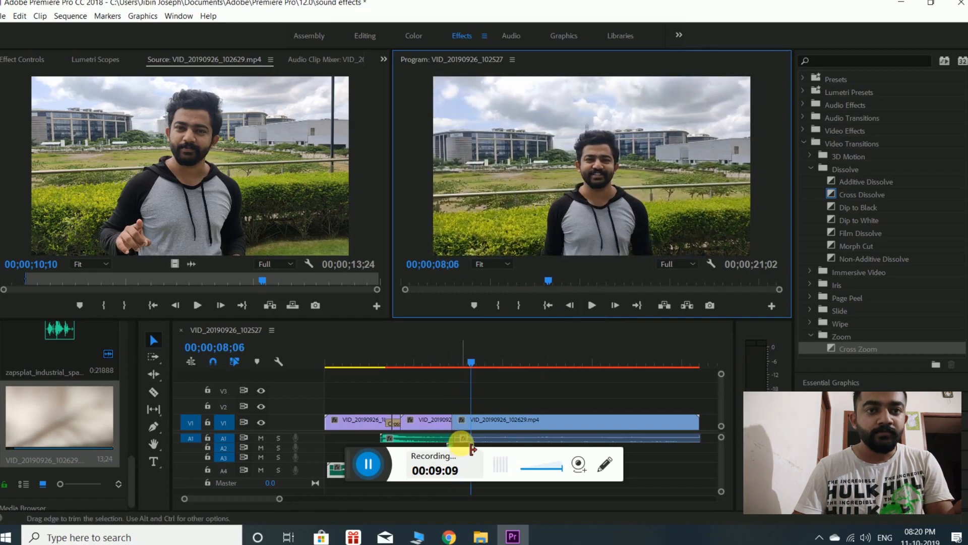
mouse_move(466, 443)
mouse_down()
mouse_move(449, 442)
mouse_move(474, 443)
mouse_up()
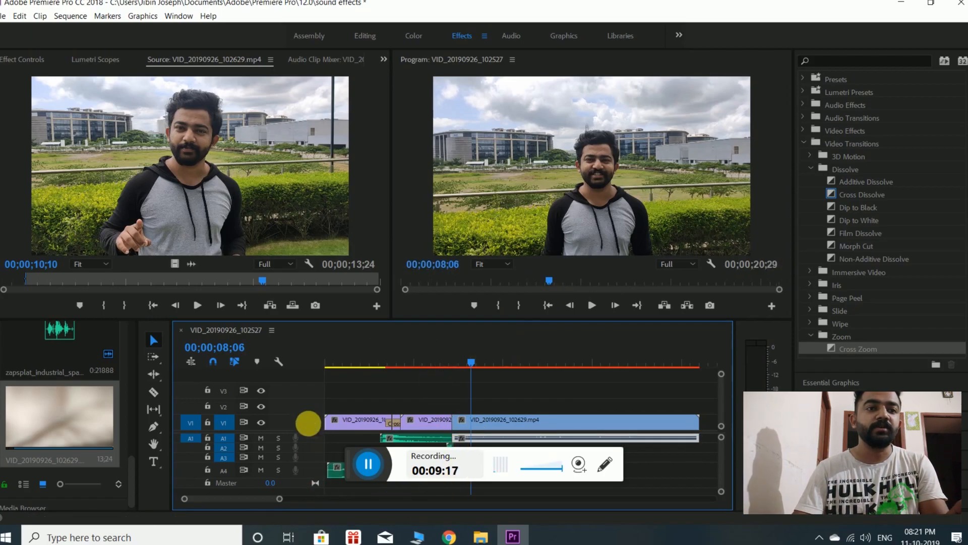
- Shift the short sound effect on A2 slightly so it falls at the cut between the second and third V1 clips
scroll(434, 428, down, 1)
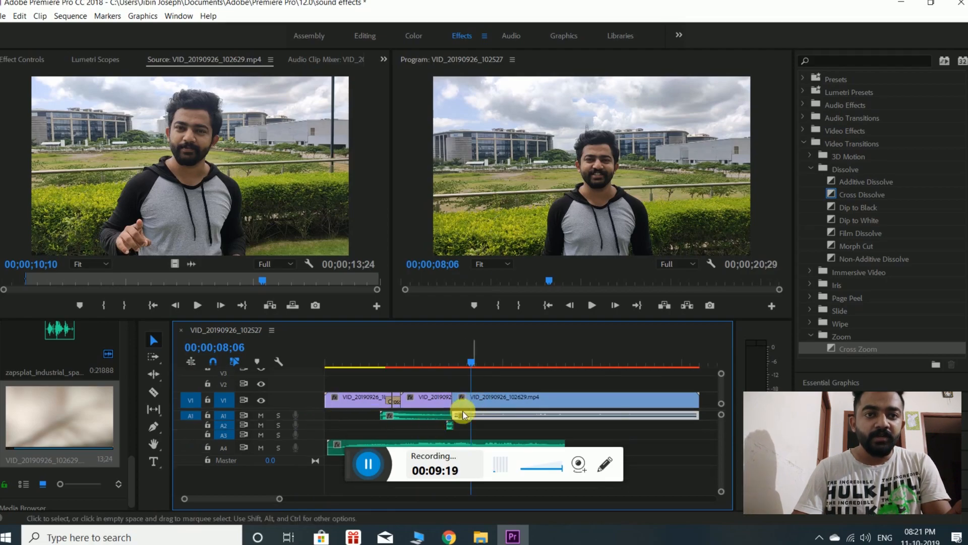
click(441, 361)
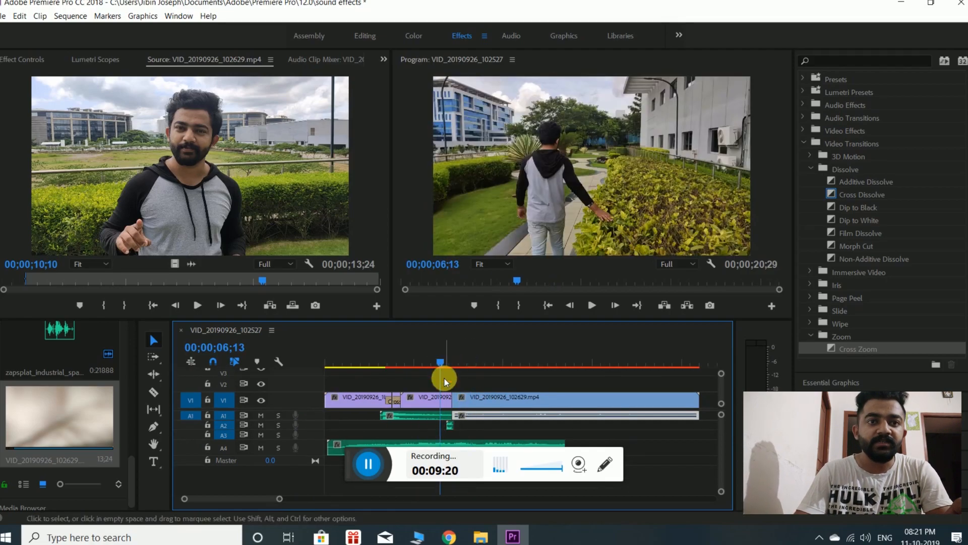
click(451, 427)
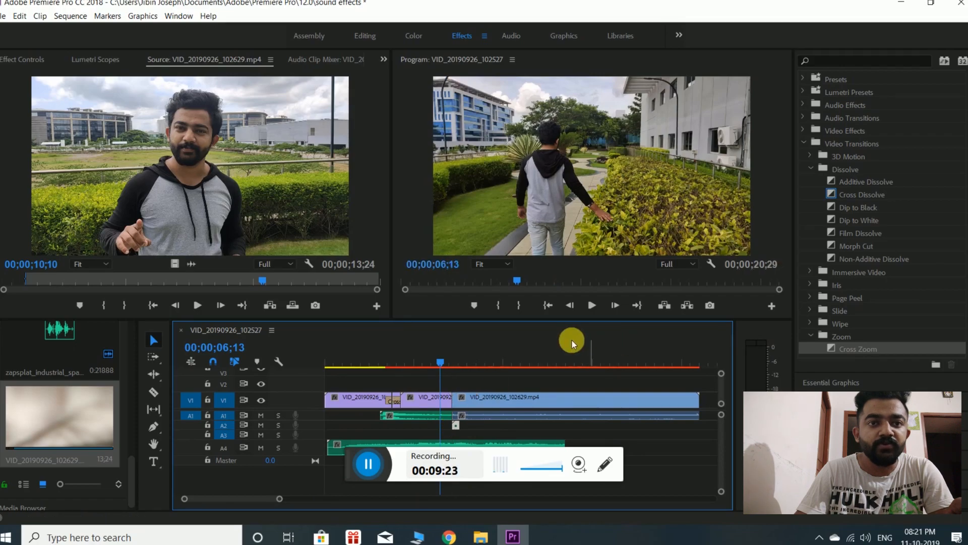
- Apply a Dip to Black transition between the second and third V1 clips and play across it
click(872, 211)
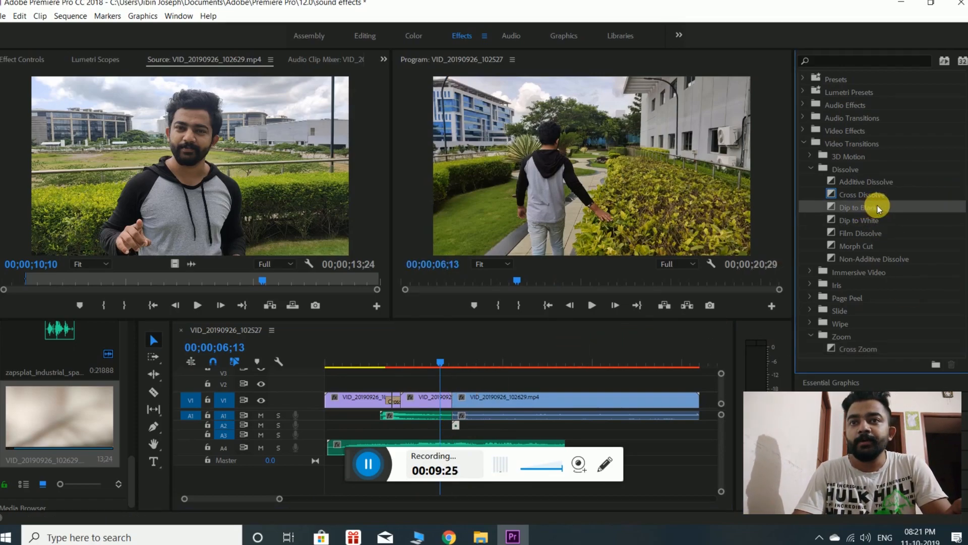
drag(520, 339, 454, 394)
drag(442, 357, 454, 399)
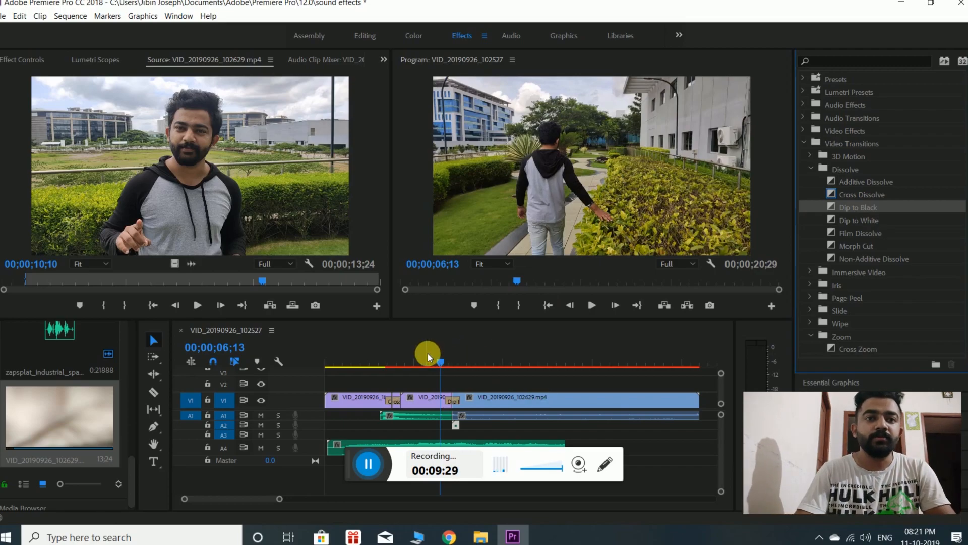
click(592, 306)
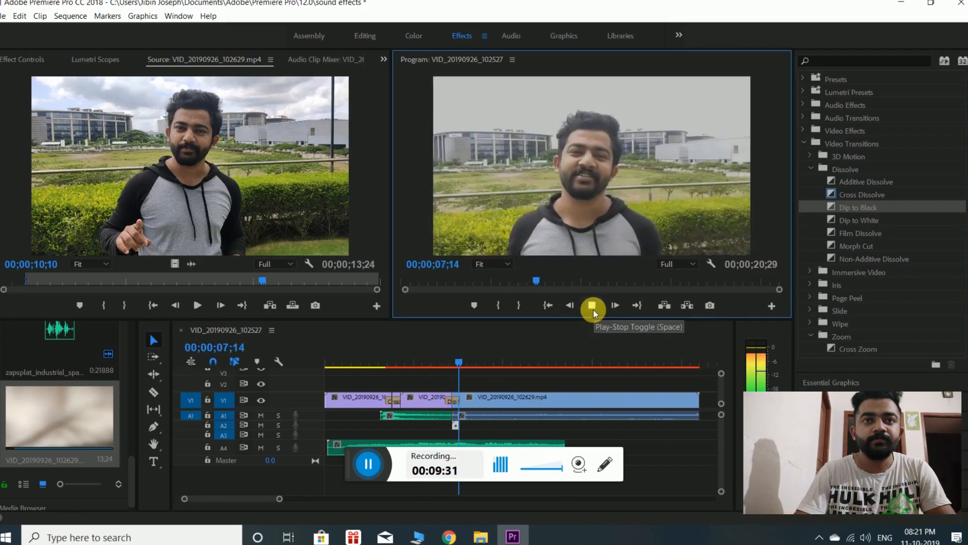
click(593, 309)
- Trim the end of the A4 music to about 7.5 seconds and apply a Constant Power crossfade to its end
drag(564, 444, 461, 450)
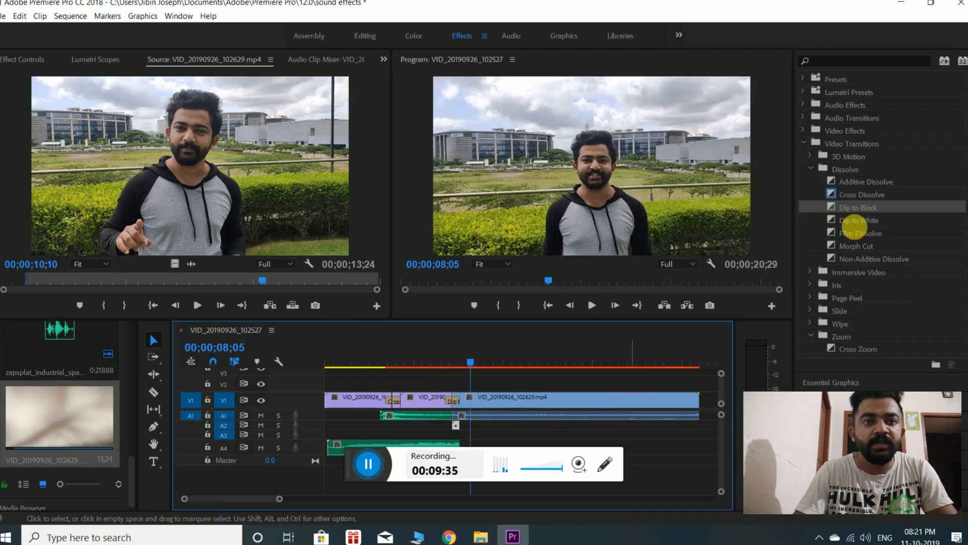
click(804, 105)
click(806, 105)
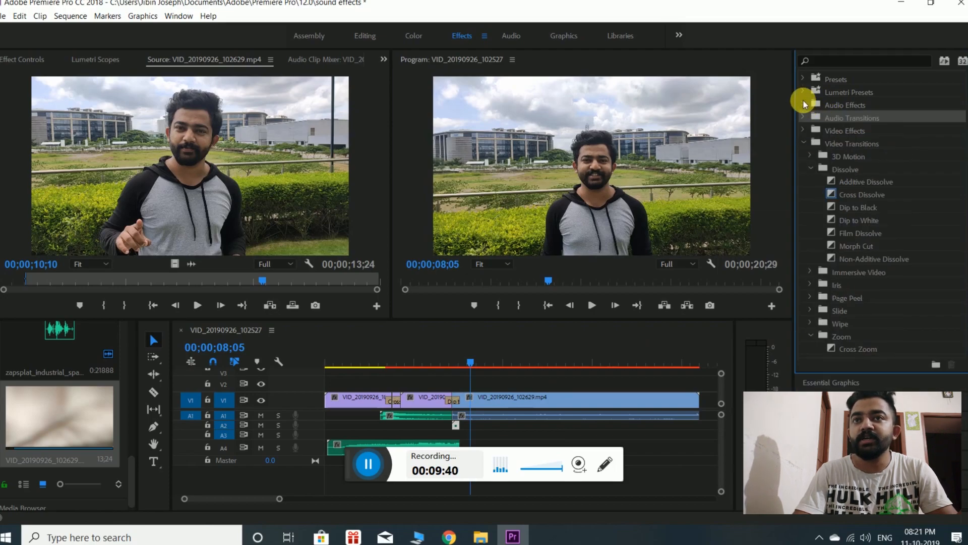
click(803, 118)
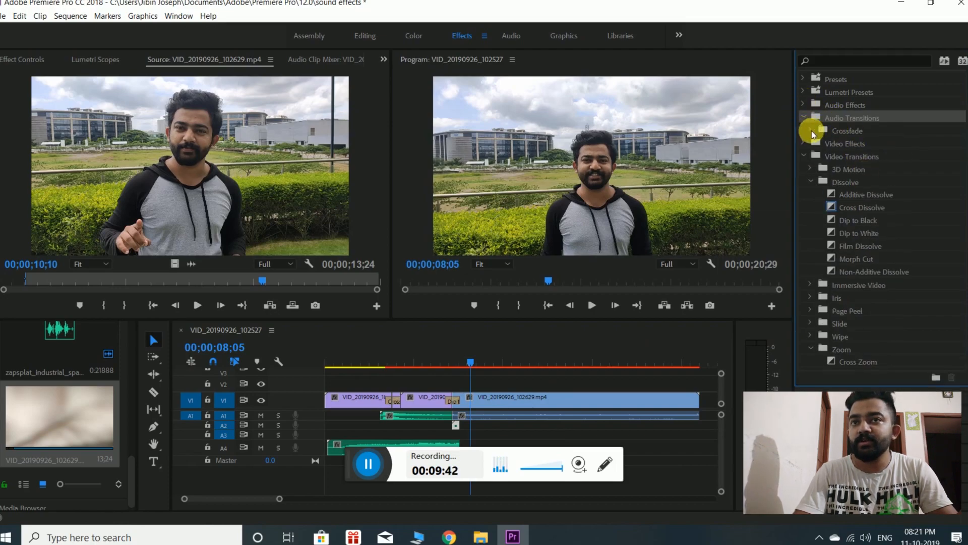
click(812, 131)
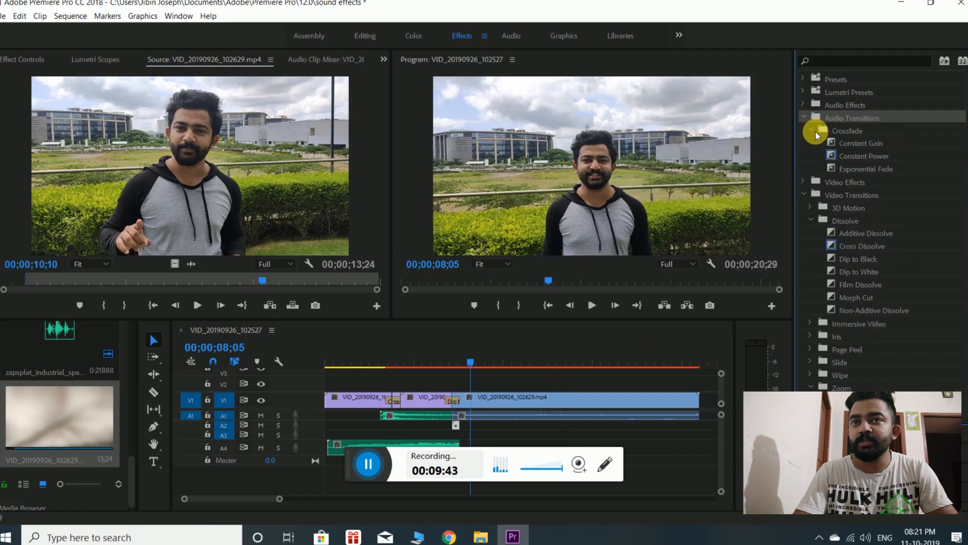
click(857, 155)
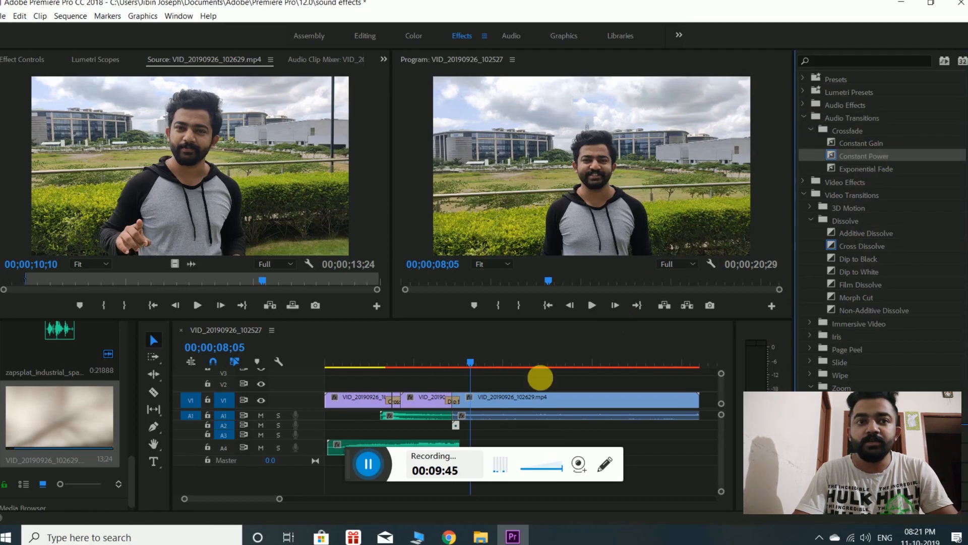
drag(540, 377, 459, 448)
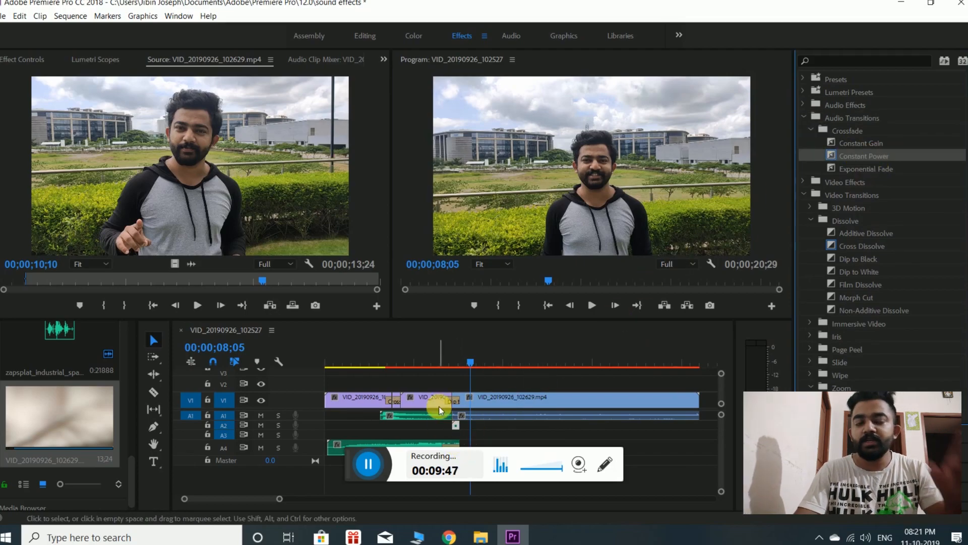
- Play the sequence from about 00;00;04;16 to check the Dip to Black transition and the music fade-out
click(406, 358)
drag(407, 355, 410, 356)
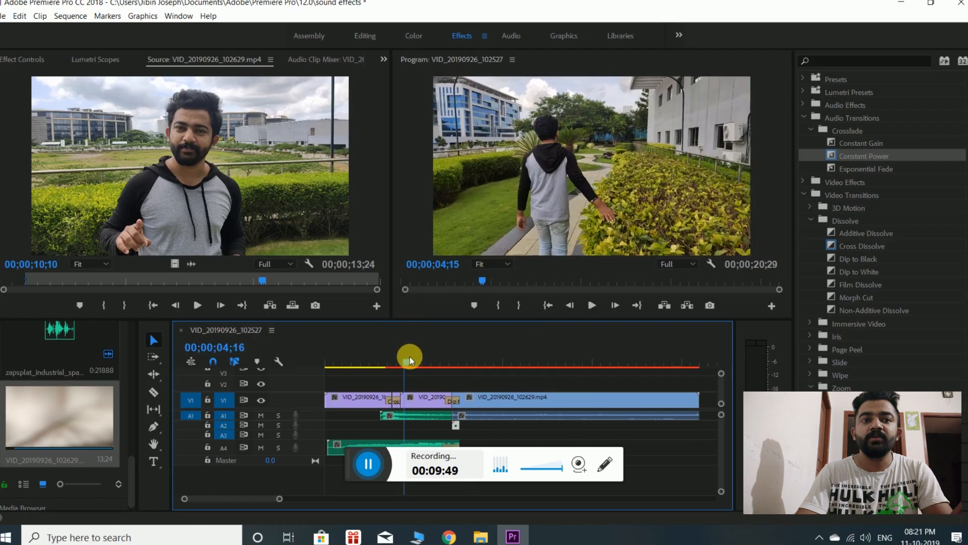
click(594, 306)
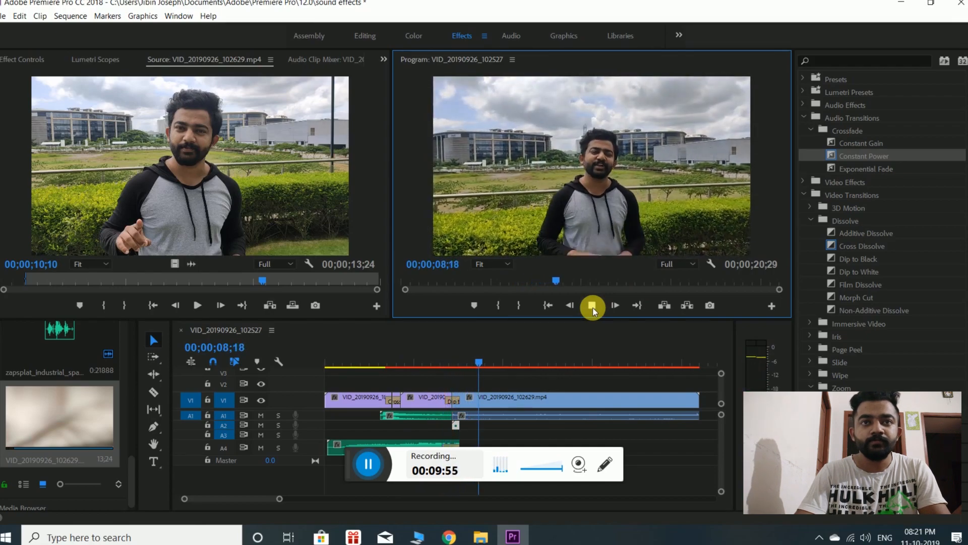
click(593, 306)
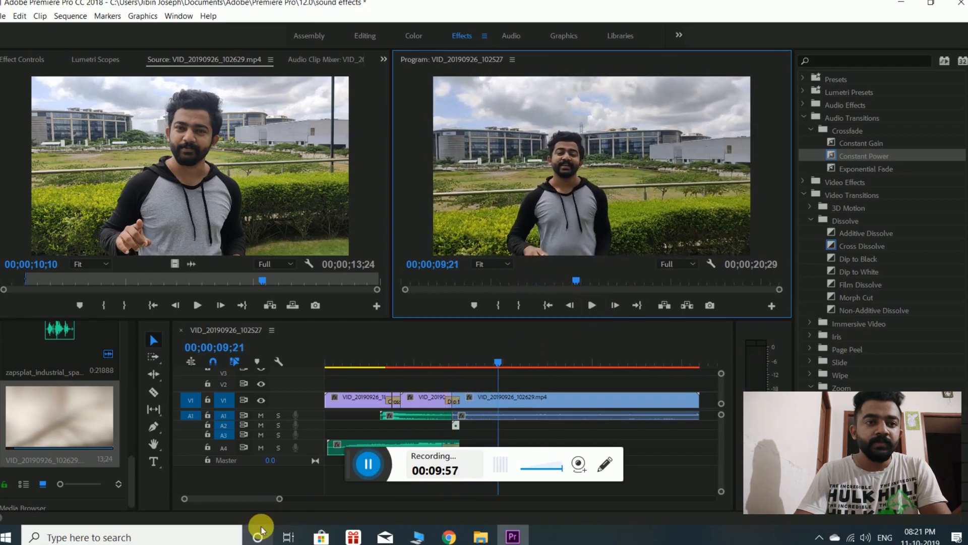
- Add a text title reading "Welcome" over the third clip at 00;00;09;21
drag(284, 501, 309, 501)
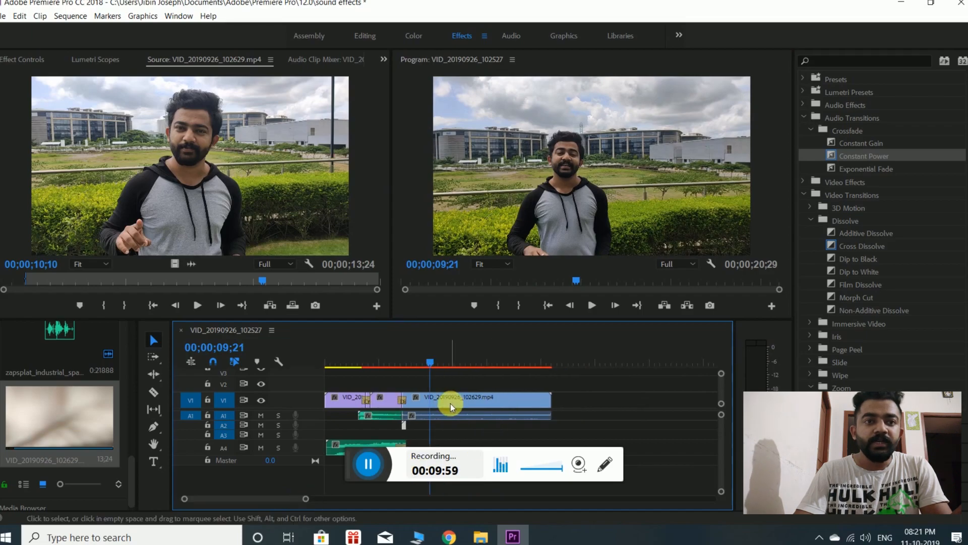
click(154, 461)
click(513, 199)
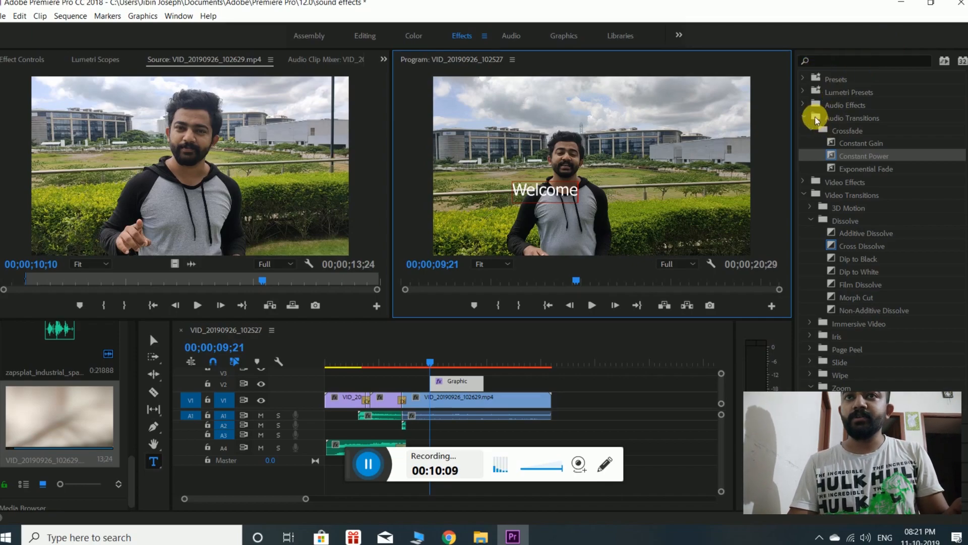
- Restyle the Welcome title with a red background, scale 117 and position 727.1, 909.7
click(807, 119)
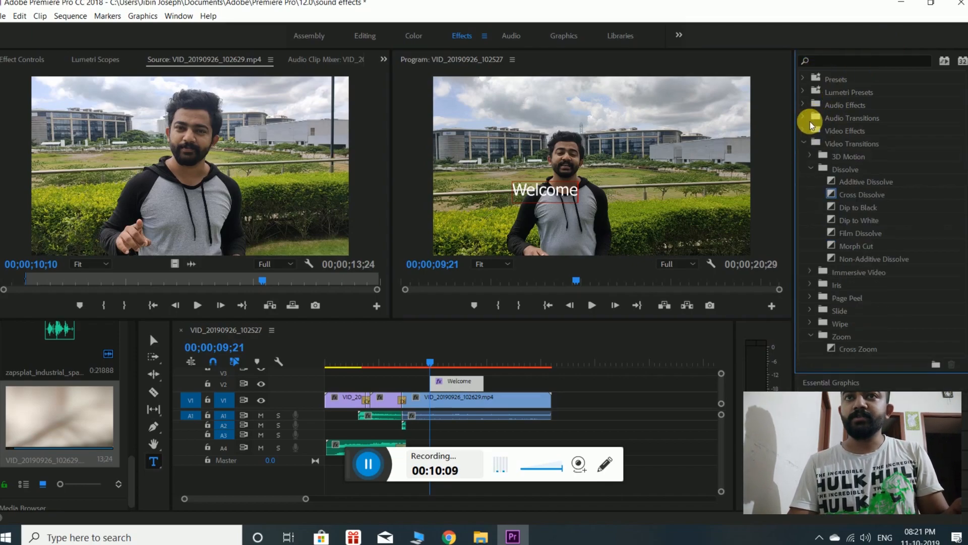
click(813, 168)
click(807, 159)
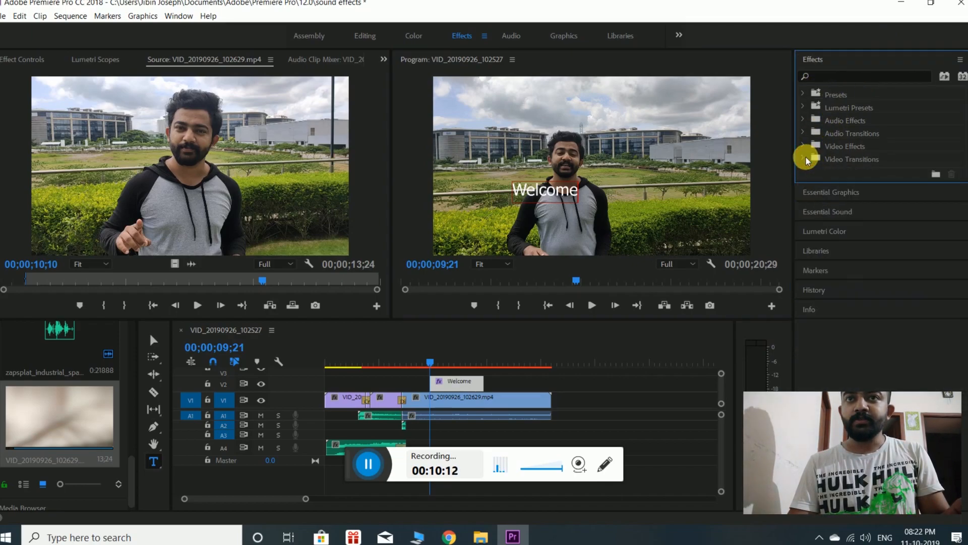
click(836, 196)
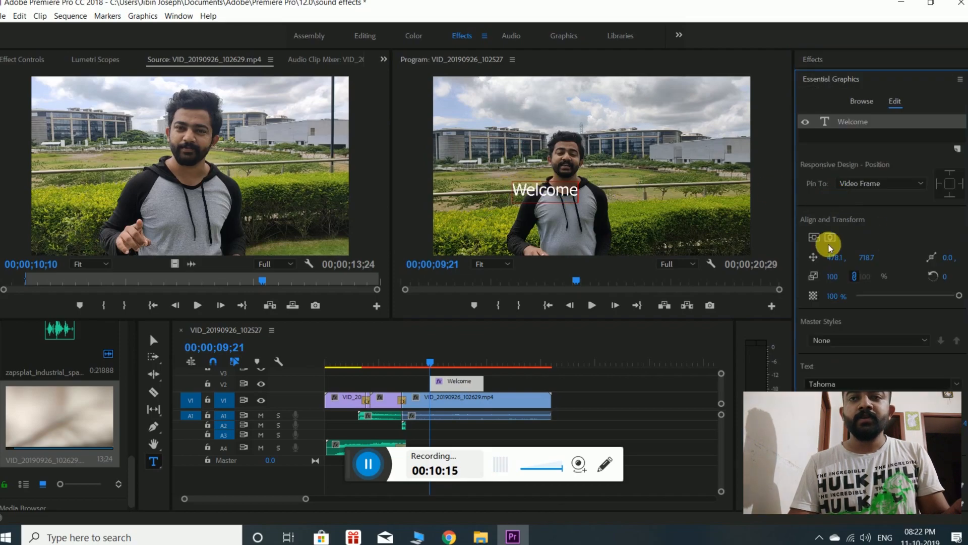
click(559, 191)
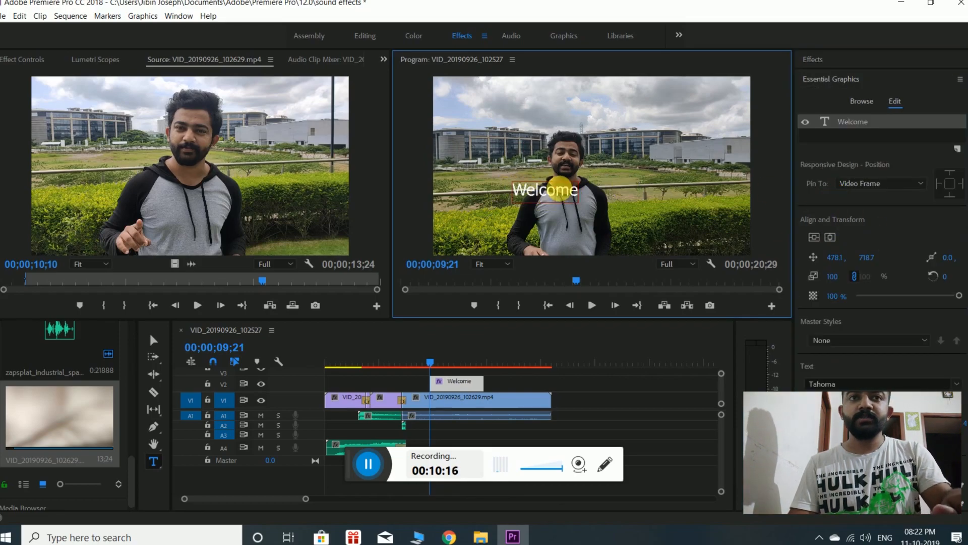
click(814, 237)
click(830, 237)
- Play the third clip through the appearance of the Welcome title
click(412, 362)
click(590, 306)
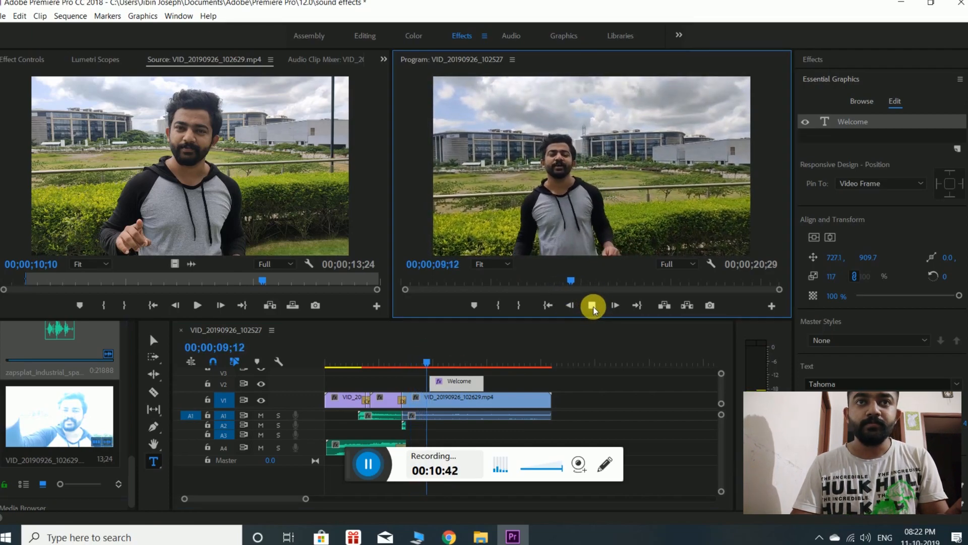
click(592, 306)
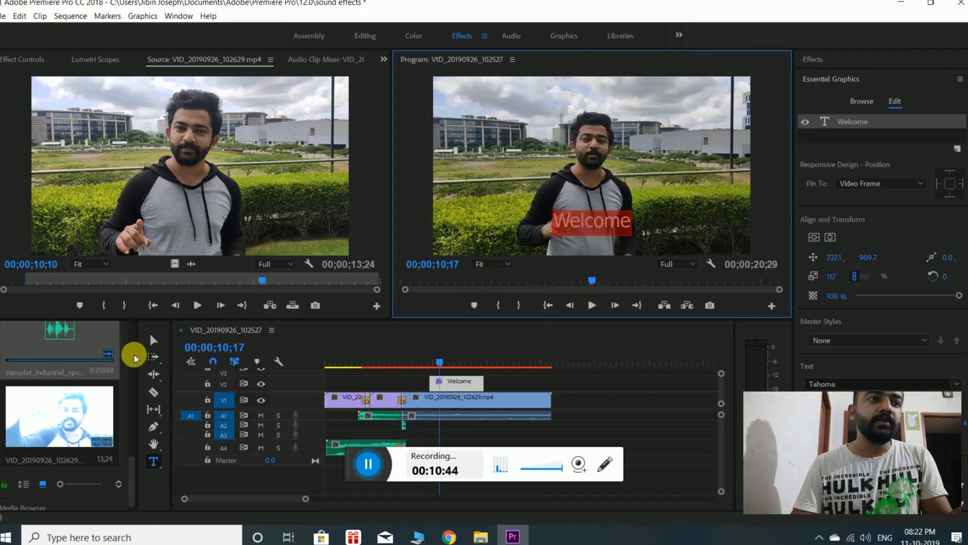
- Place the zapsplat_industrial_spark sound on A2 at the start of the Welcome title and play that section
drag(74, 345, 425, 354)
click(592, 305)
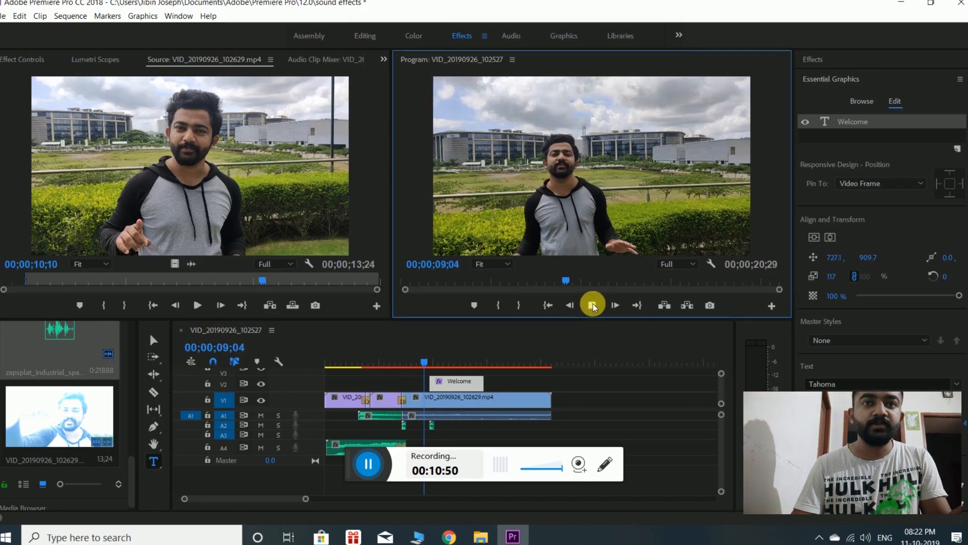
- Stop the playback and shorten the Welcome title on V2 by trimming its end
click(585, 305)
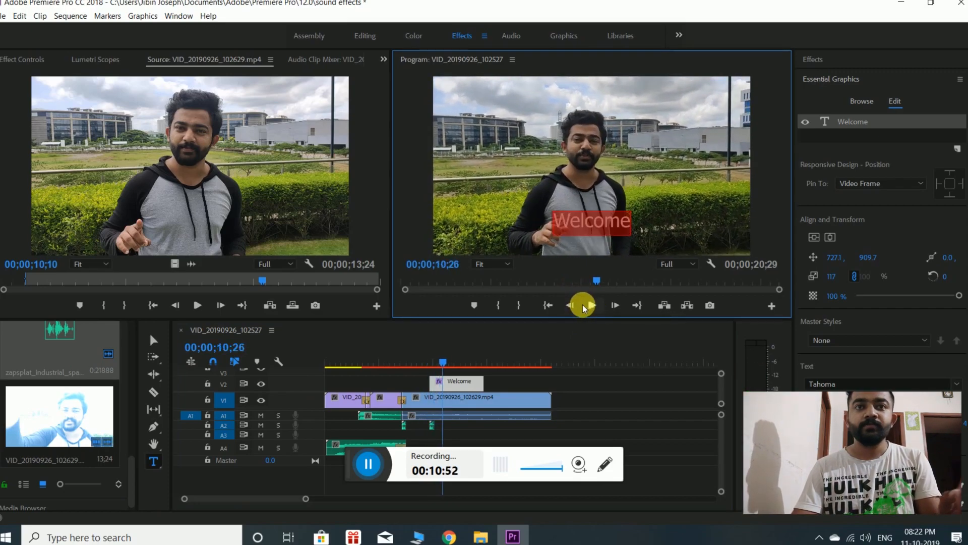
drag(482, 384, 462, 387)
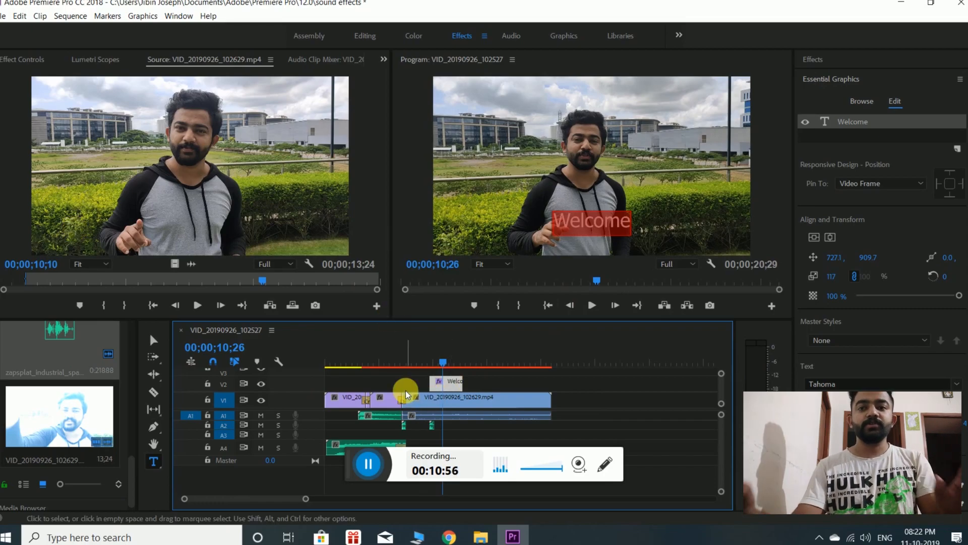
- Start a media import and look through Local Disk (E:) and its Onthego wheels folder for extra footage
click(3, 15)
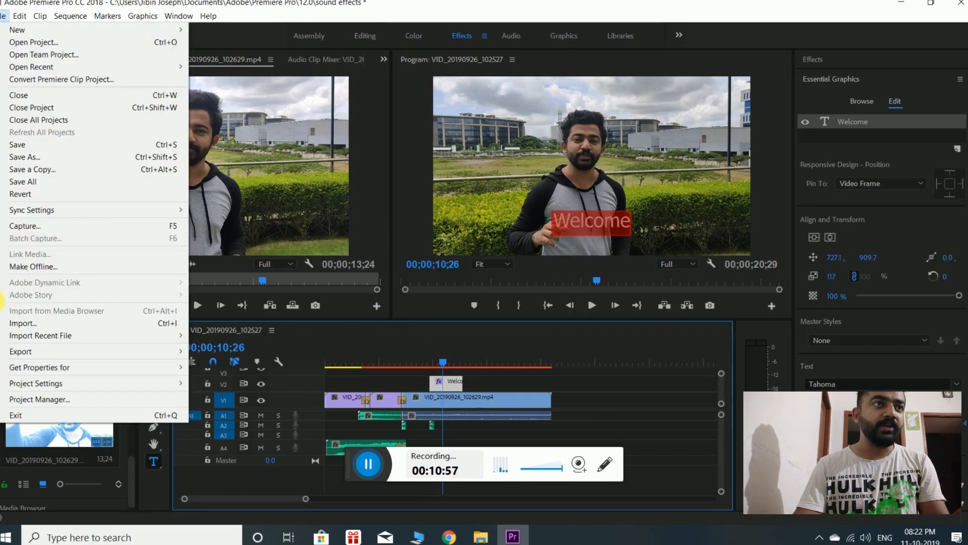
click(30, 323)
click(194, 53)
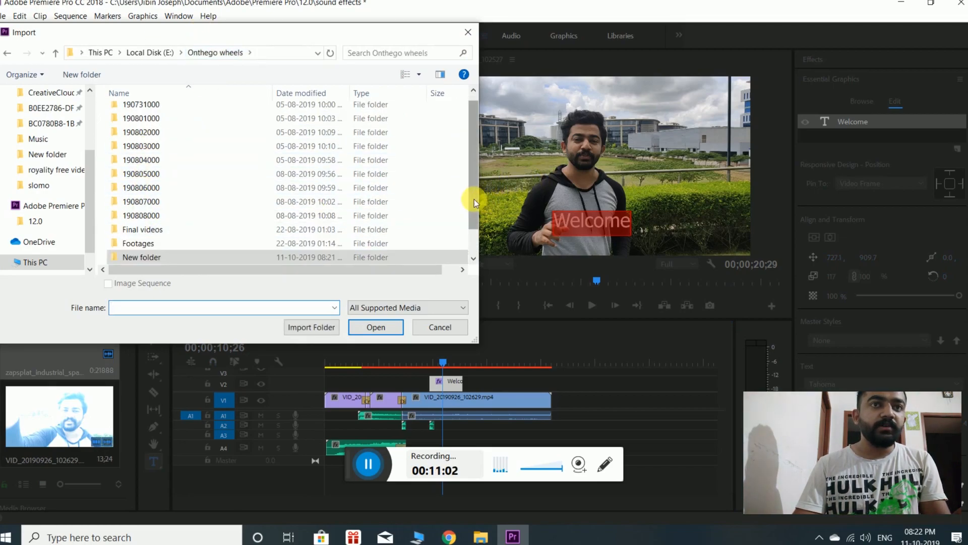
scroll(169, 200, down, 1)
click(148, 233)
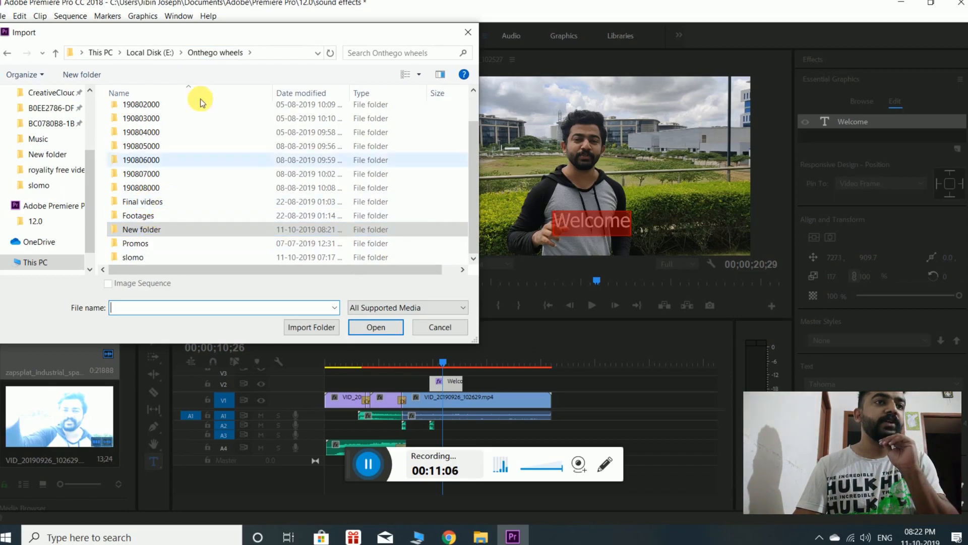
click(150, 52)
click(160, 244)
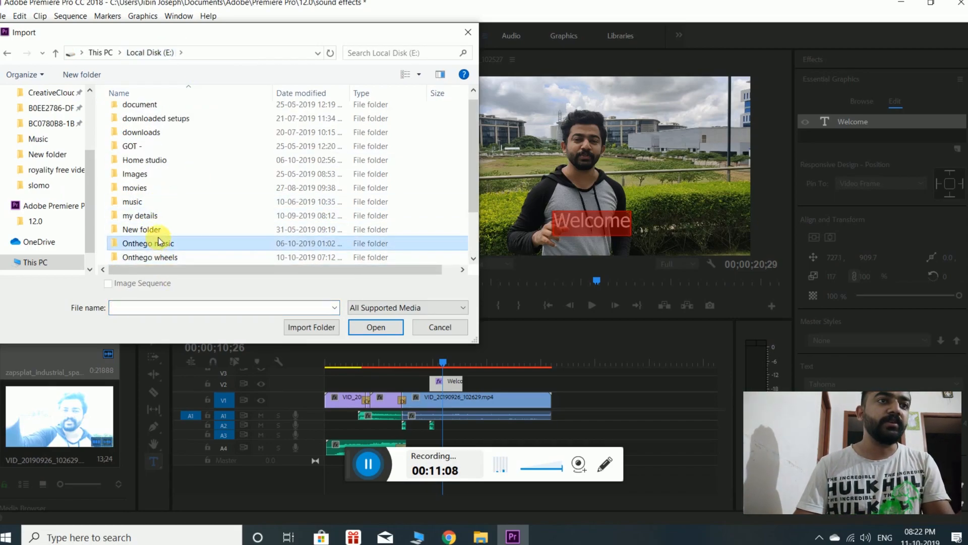
drag(476, 192, 475, 243)
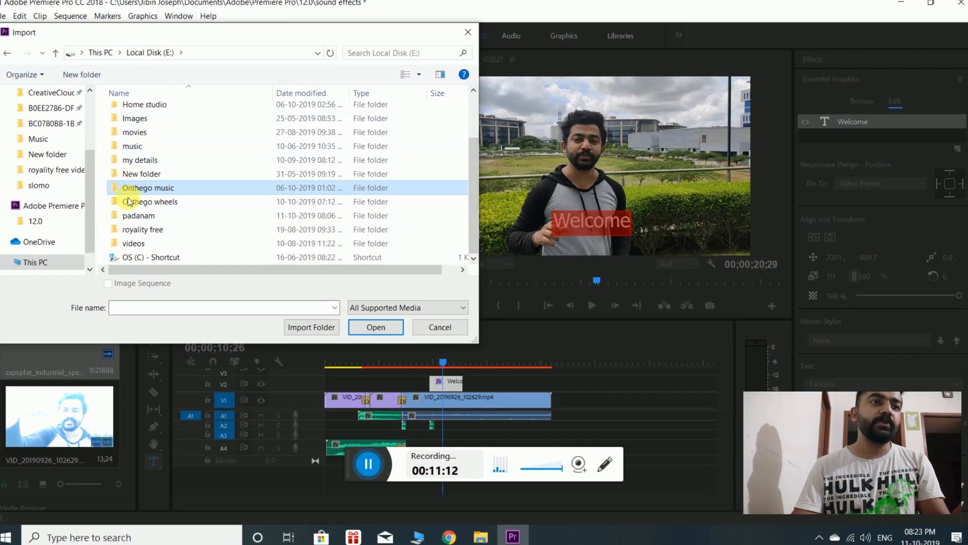
double_click(162, 202)
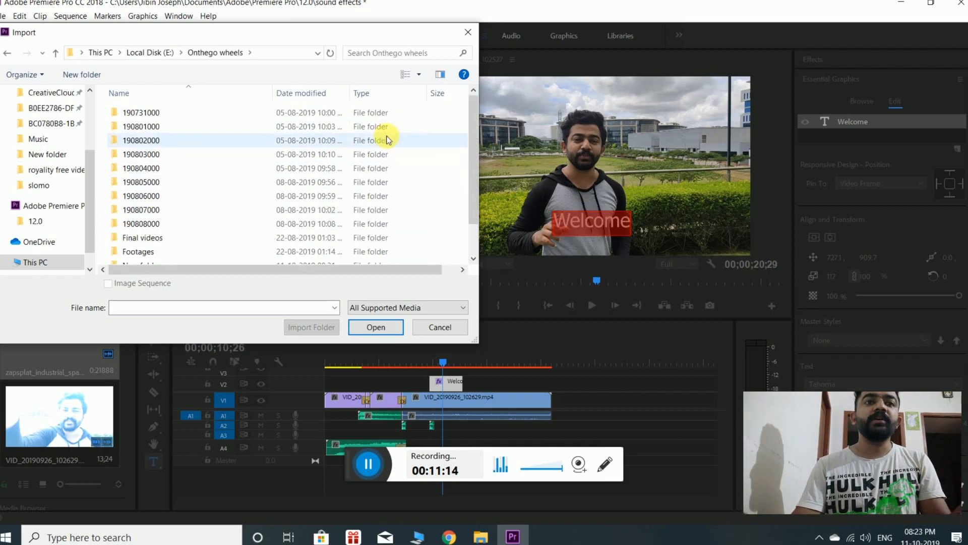
drag(475, 173, 475, 231)
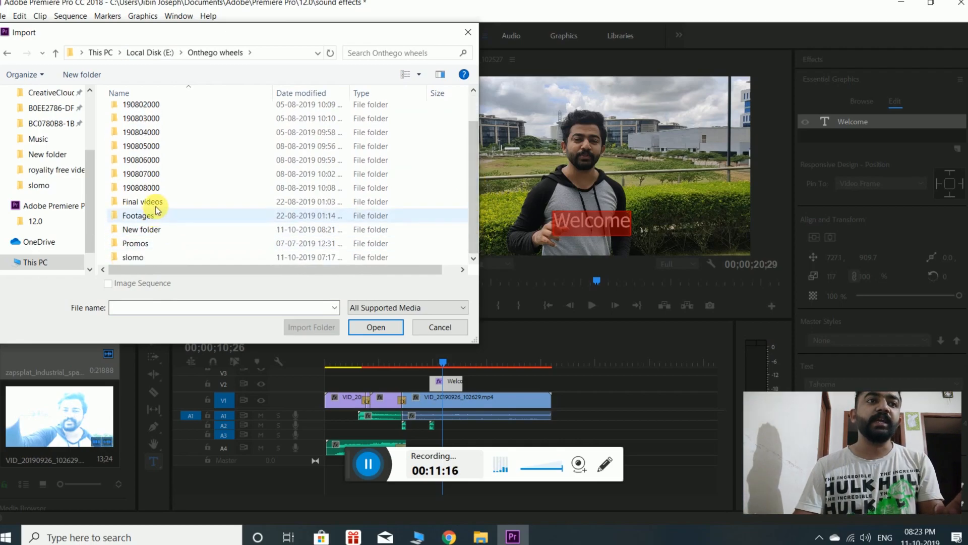
- Import Pexels Videos 2034291.mp4 from the royality free folder and place it on V2 directly after the Welcome title
click(150, 52)
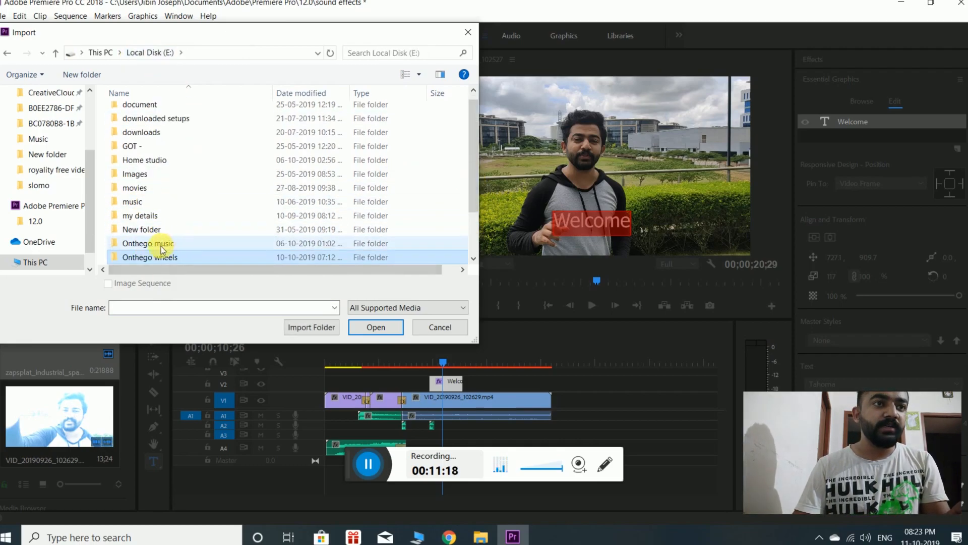
scroll(472, 198, down, 2)
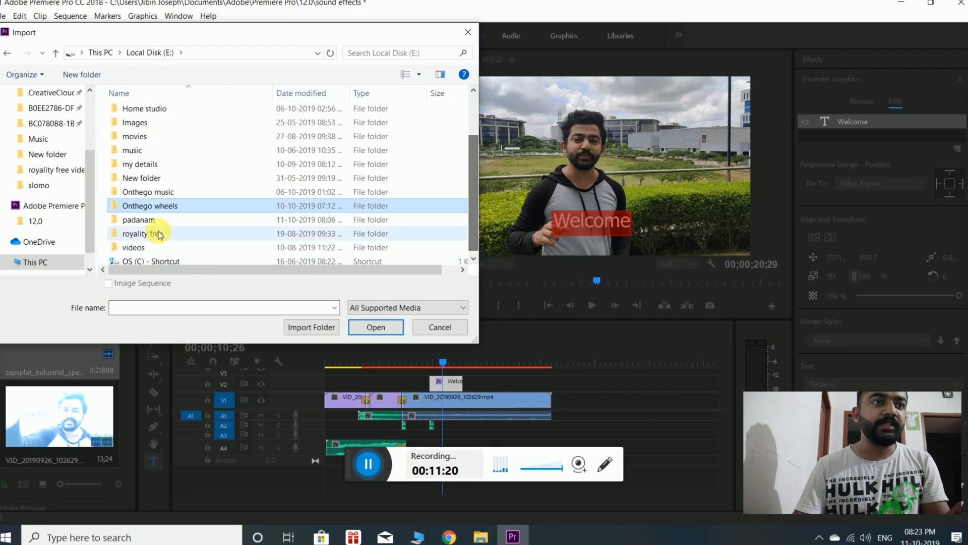
double_click(149, 231)
double_click(141, 111)
click(161, 183)
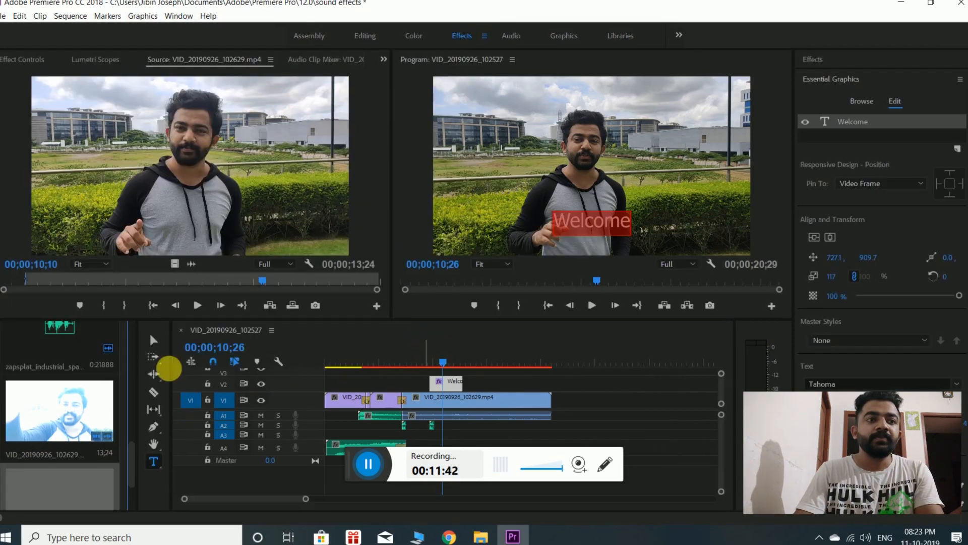
drag(130, 469, 129, 505)
drag(69, 432, 492, 388)
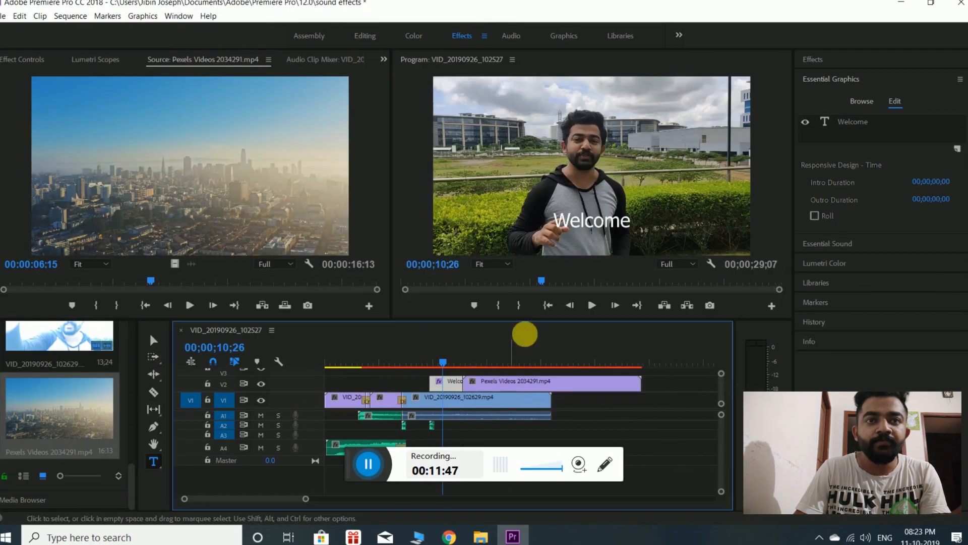
- Adjust the audio gain of the third clip's sound on A1
click(494, 417)
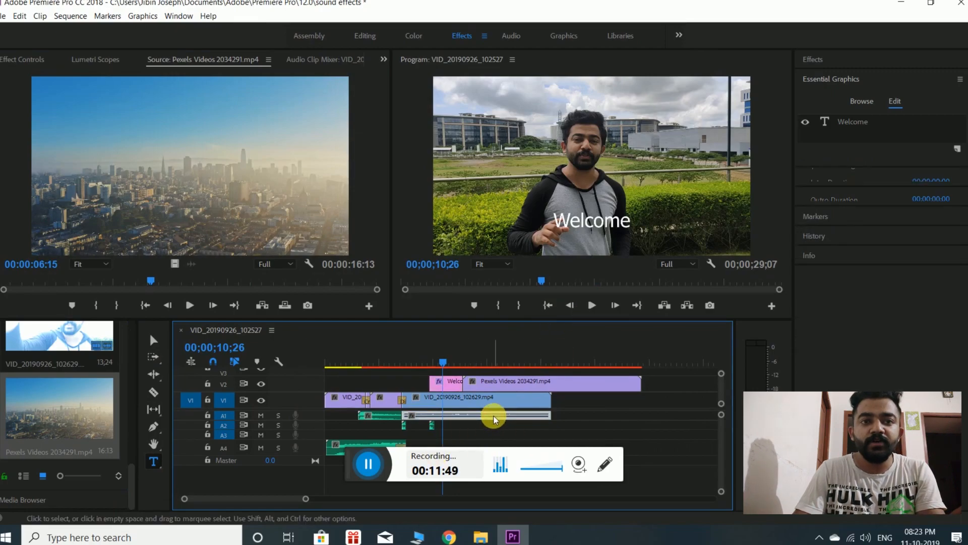
right_click(494, 413)
click(530, 408)
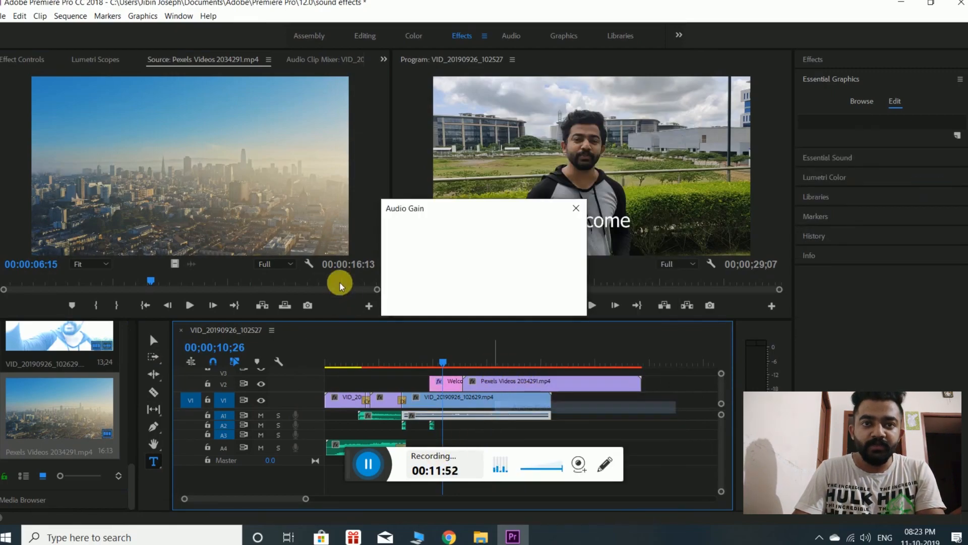
key(Return)
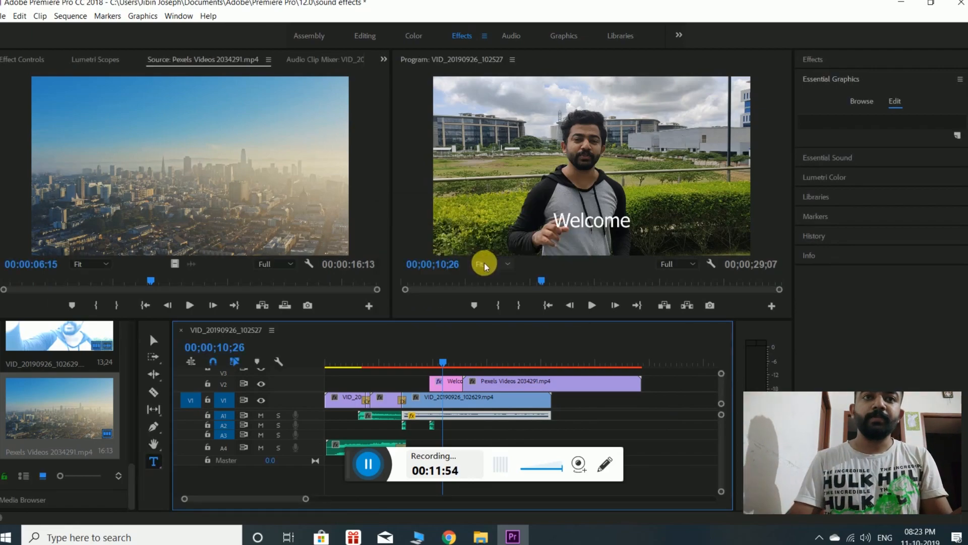
- Shorten the Pexels city clip on V2 so it ends before the third clip does, and play that section
drag(639, 383, 551, 386)
click(592, 305)
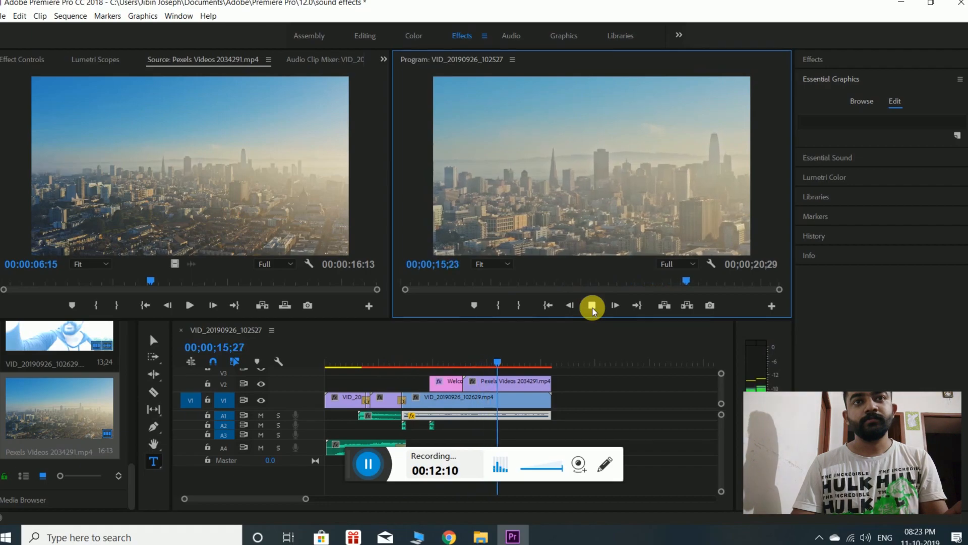
click(592, 305)
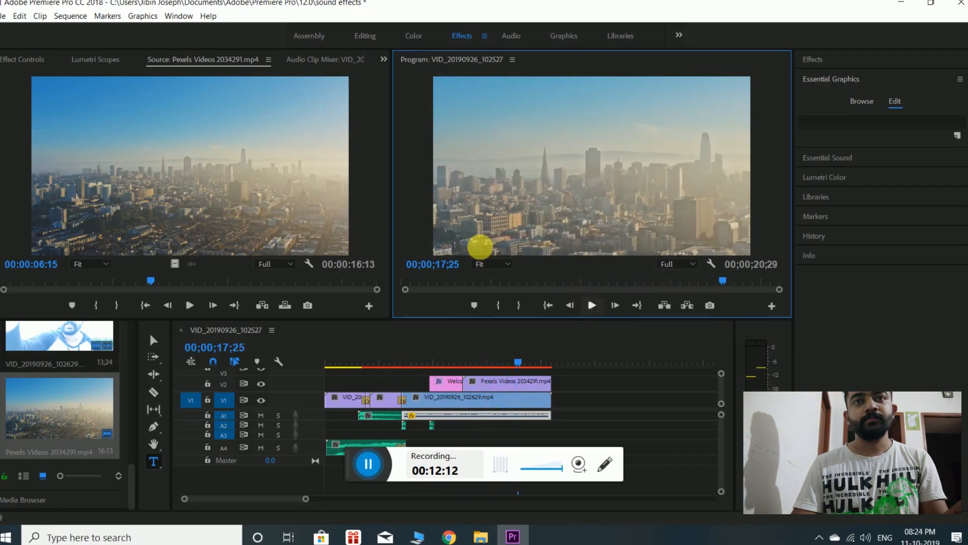
click(591, 306)
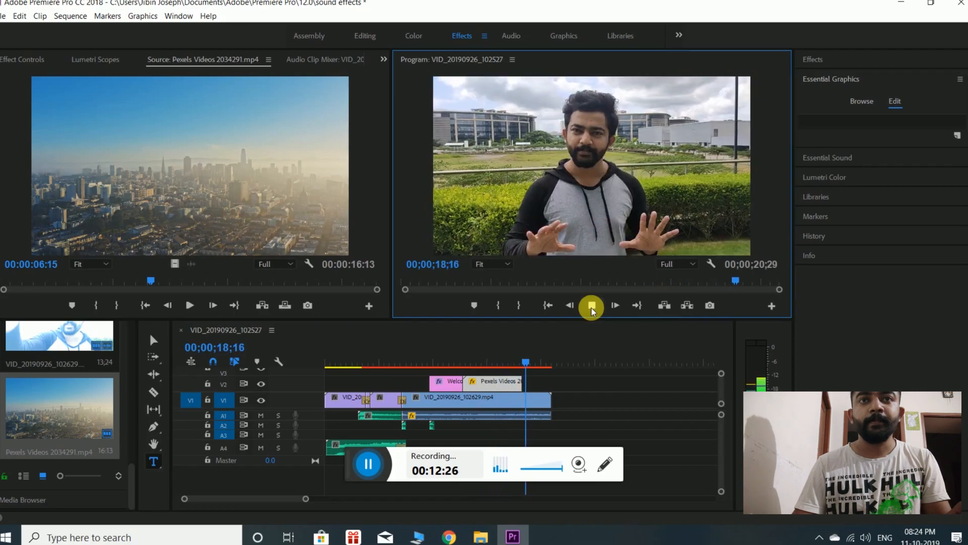
click(592, 306)
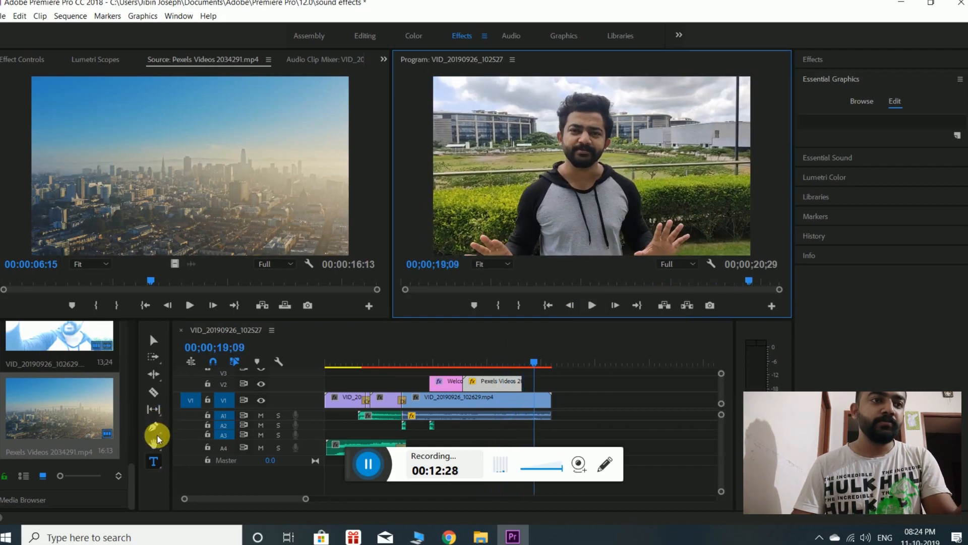
- Add a text title reading "INDIA" over the third clip at 00;00;19;09
click(558, 232)
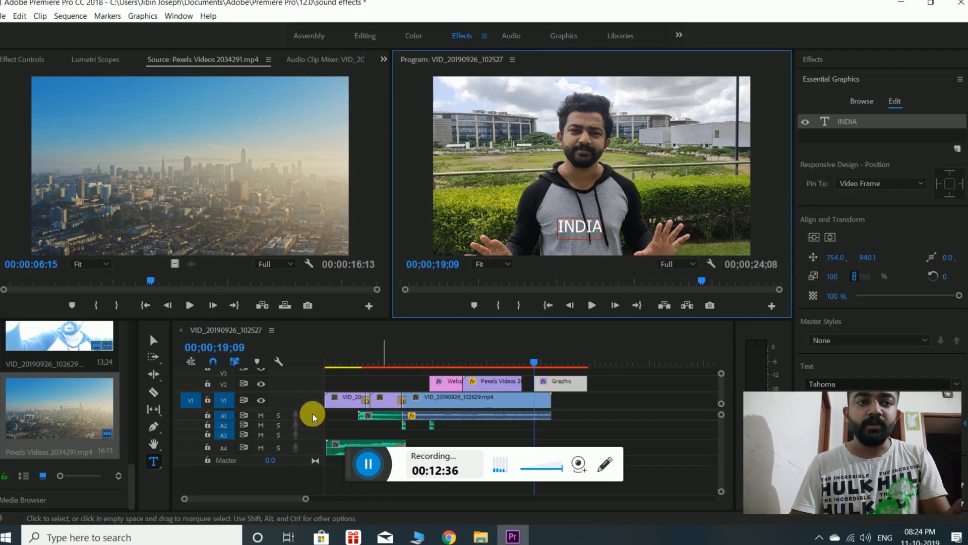
- Place the zapsplat_nature_thun… sound on A2 at the start of the INDIA title and play that section
drag(132, 485, 131, 432)
click(56, 353)
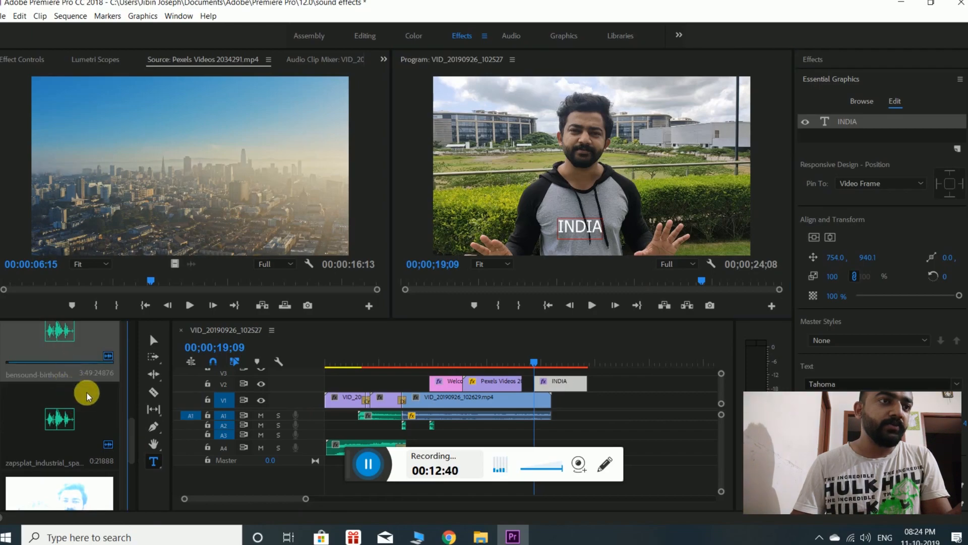
drag(134, 429, 130, 361)
drag(66, 401, 535, 426)
click(592, 305)
click(592, 305)
click(527, 364)
click(592, 305)
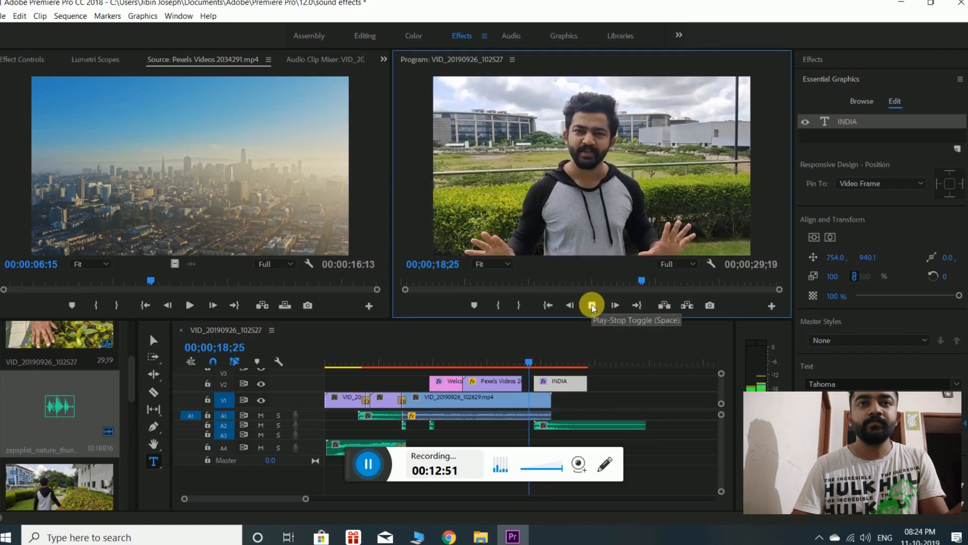
click(591, 305)
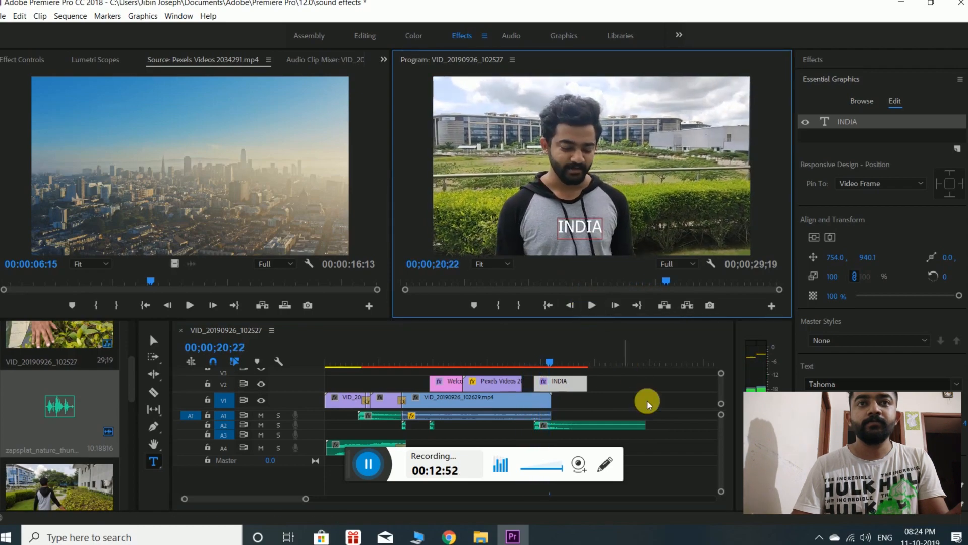